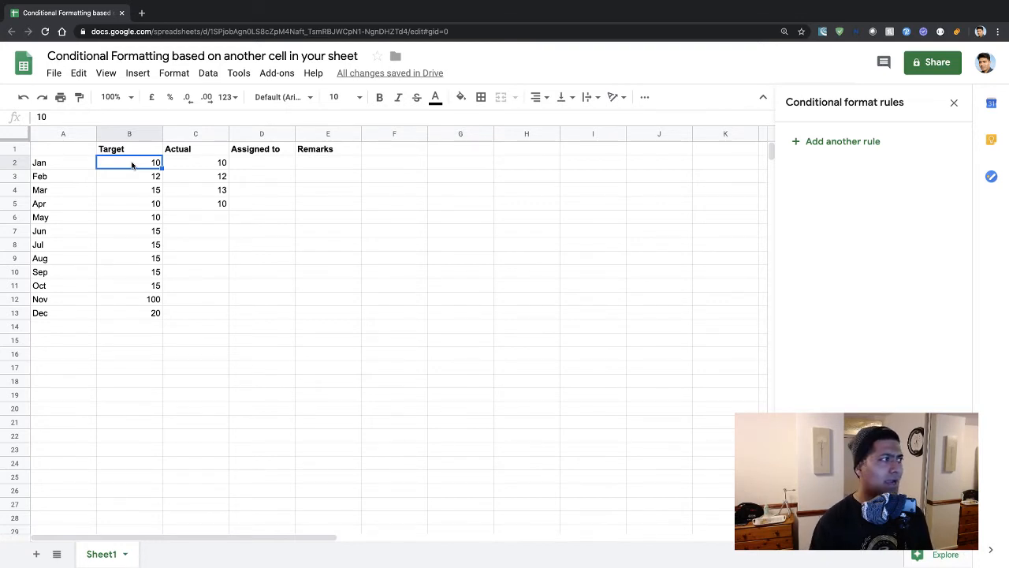
# Examine the monthly Target values and the Actual values entered for January to April
pyautogui.click(125, 259)
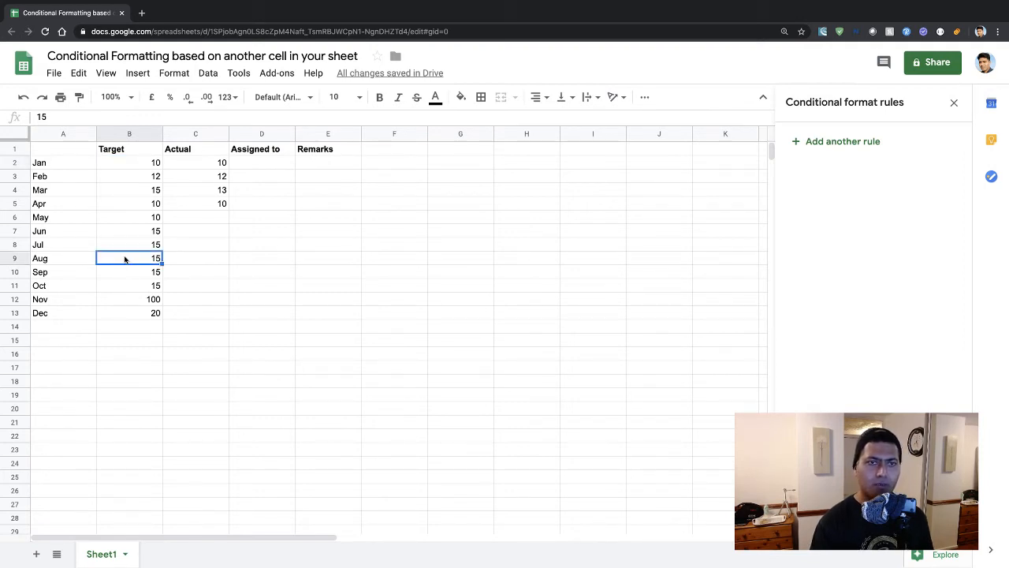
pyautogui.click(120, 213)
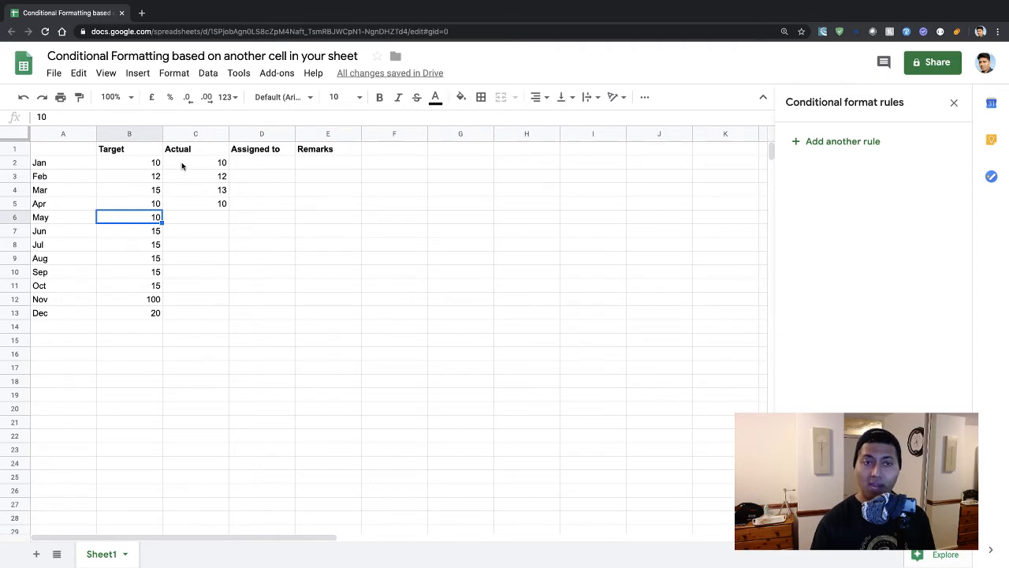
pyautogui.hotkey('ctrl', '+')
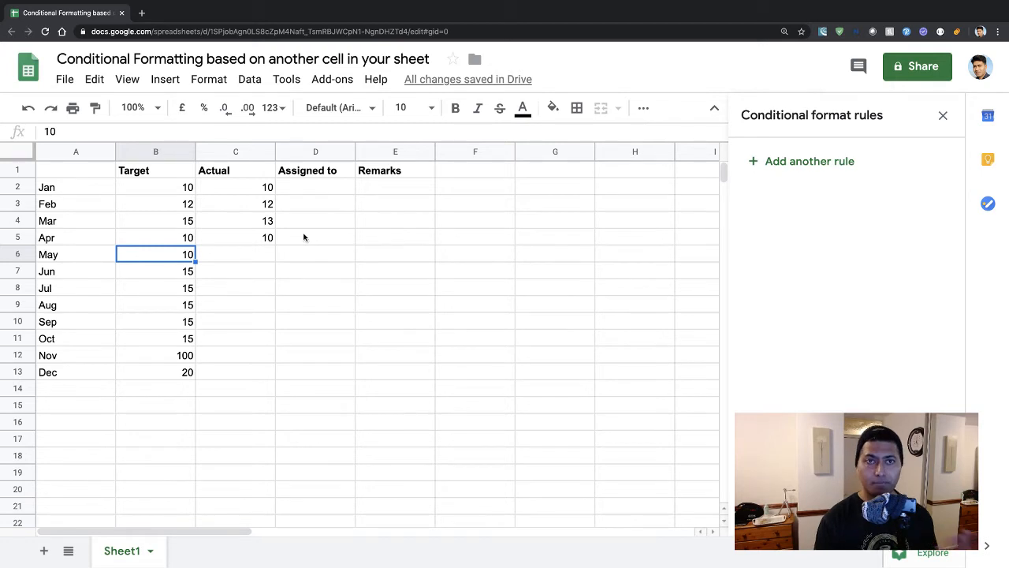
pyautogui.click(69, 192)
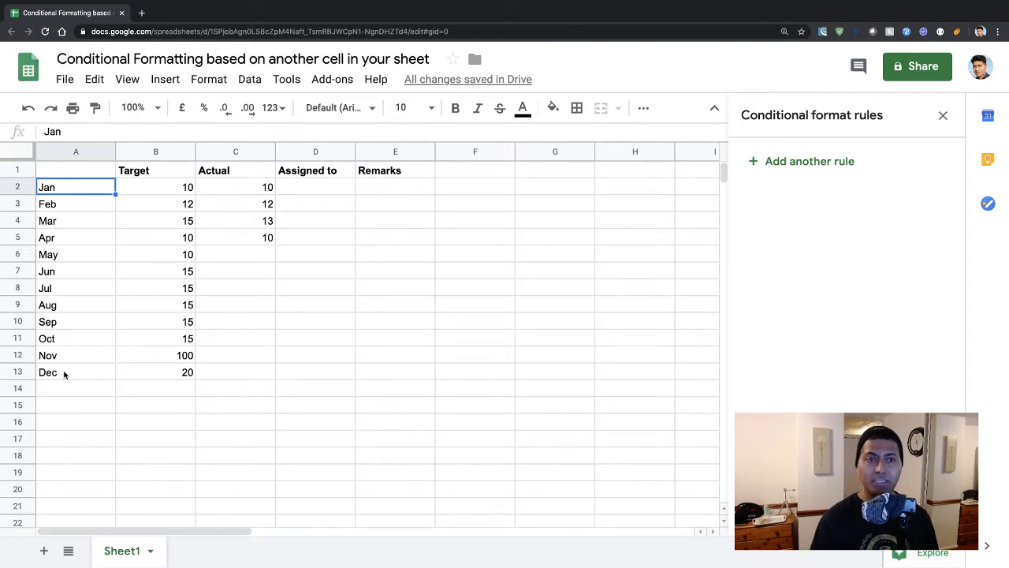
pyautogui.click(270, 190)
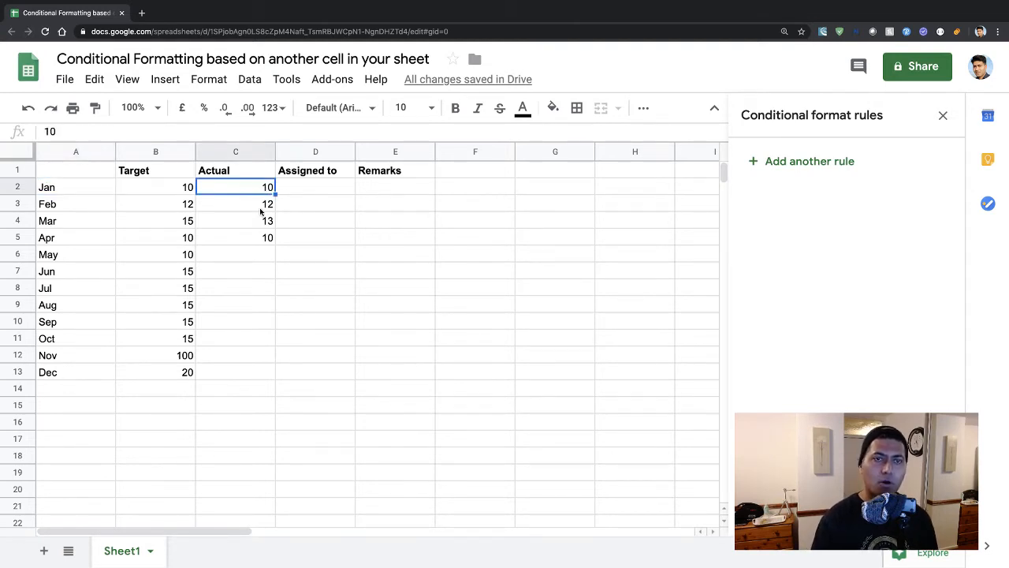
pyautogui.click(257, 209)
pyautogui.click(258, 220)
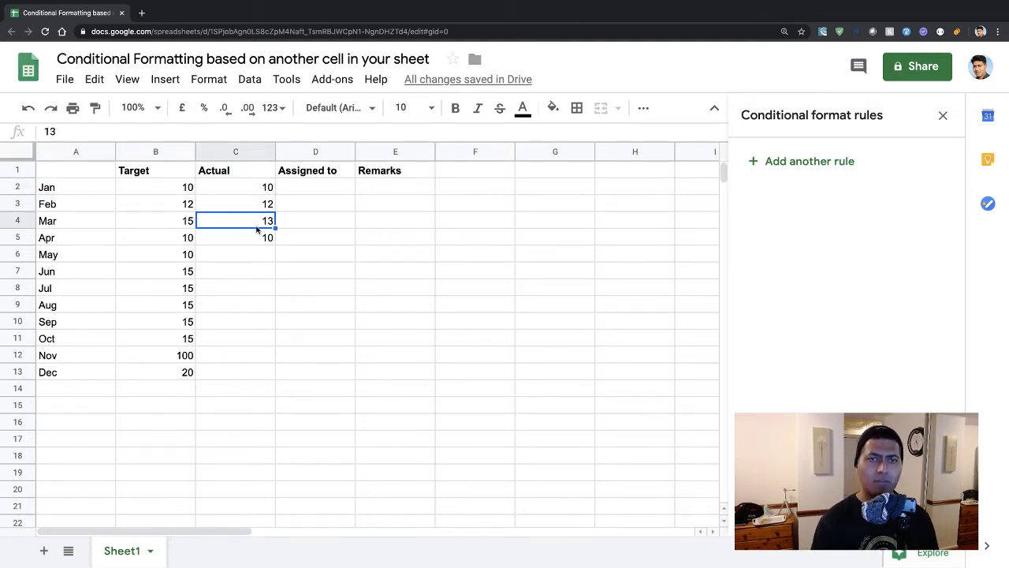
pyautogui.click(255, 237)
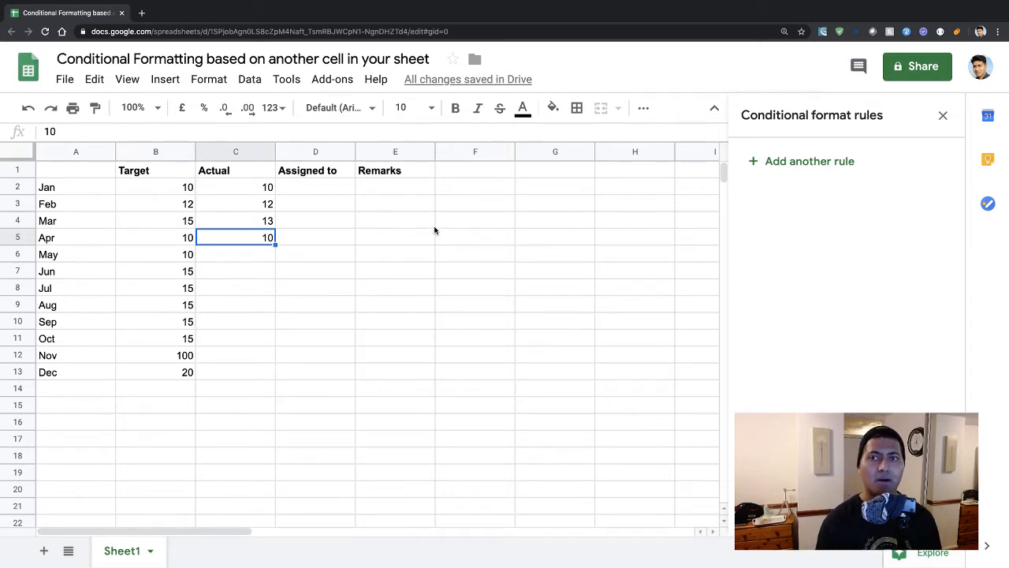
# Dismiss the conditional format rules and compare each Actual value from January to April with its target
pyautogui.click(943, 116)
pyautogui.click(237, 210)
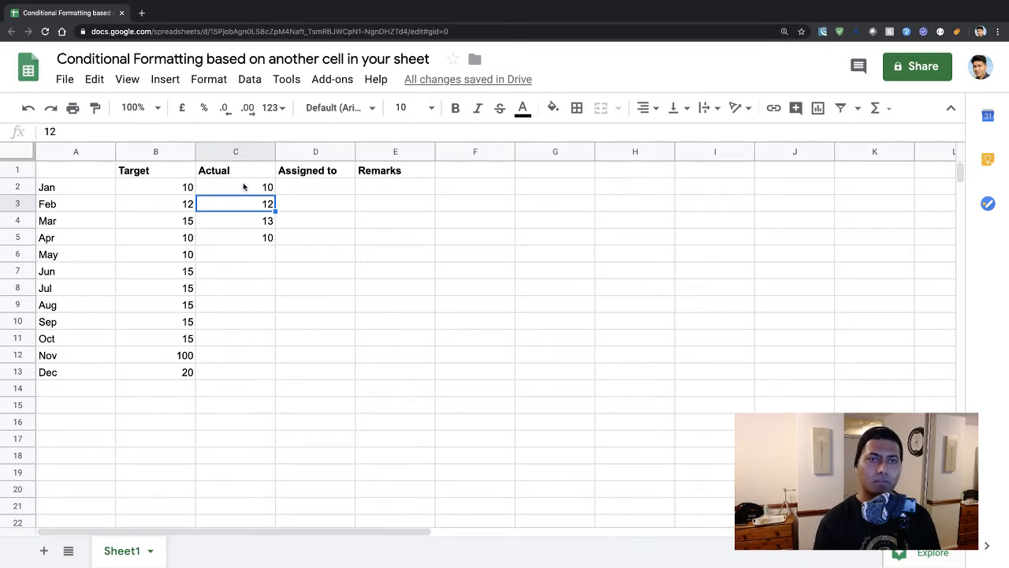
pyautogui.click(243, 186)
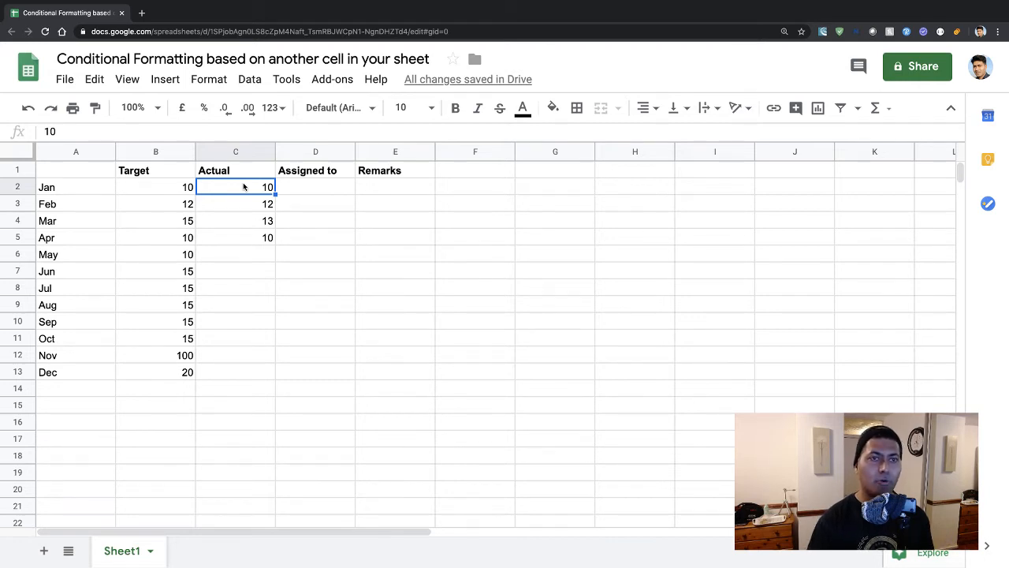
pyautogui.press('Down')
pyautogui.press('Down')
pyautogui.press('Down')
pyautogui.press('Up')
pyautogui.press('Up')
pyautogui.press('Up')
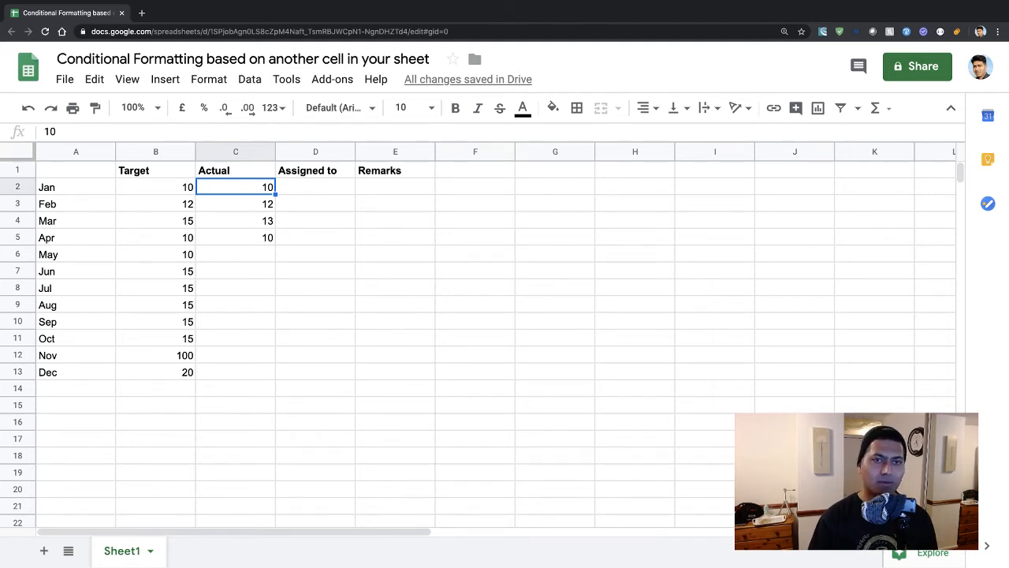
pyautogui.press('Down')
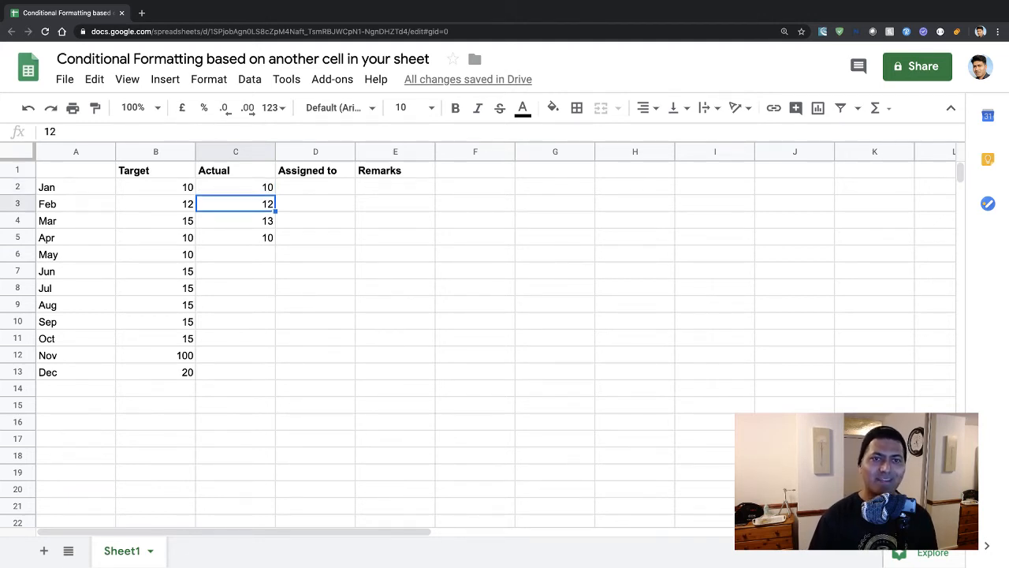
pyautogui.press('Down')
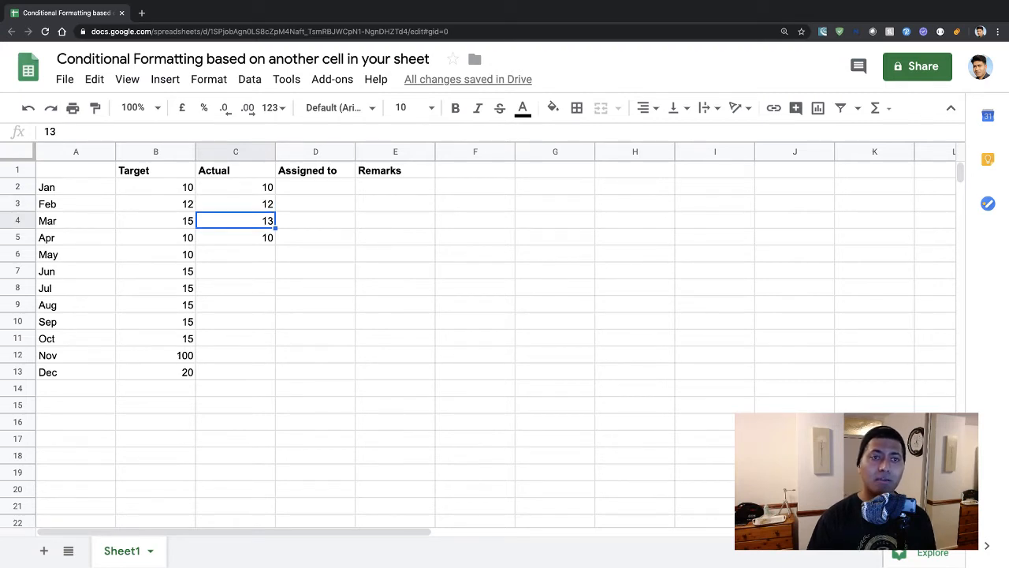
pyautogui.press('Down')
pyautogui.press('Up')
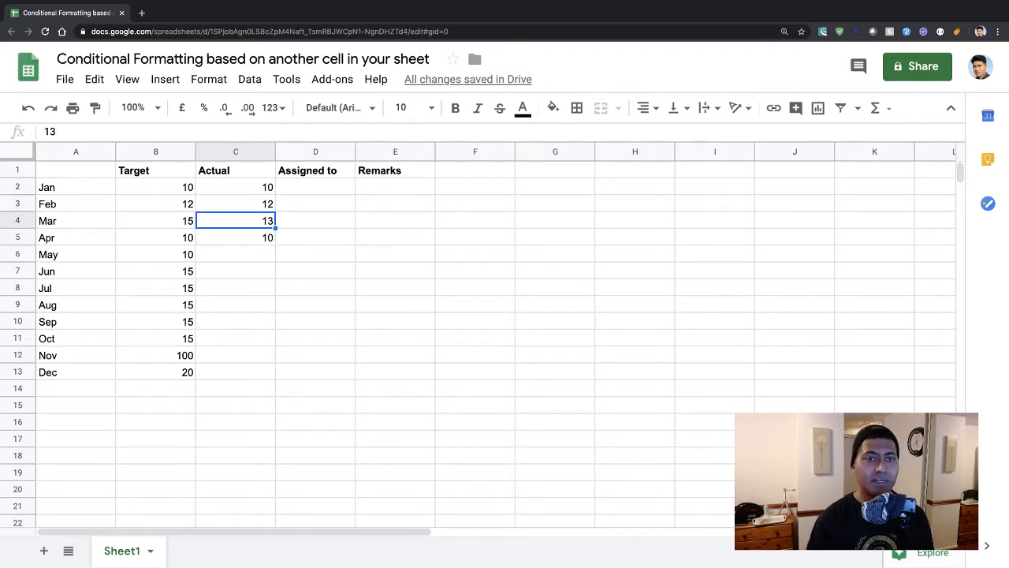
pyautogui.press('Up')
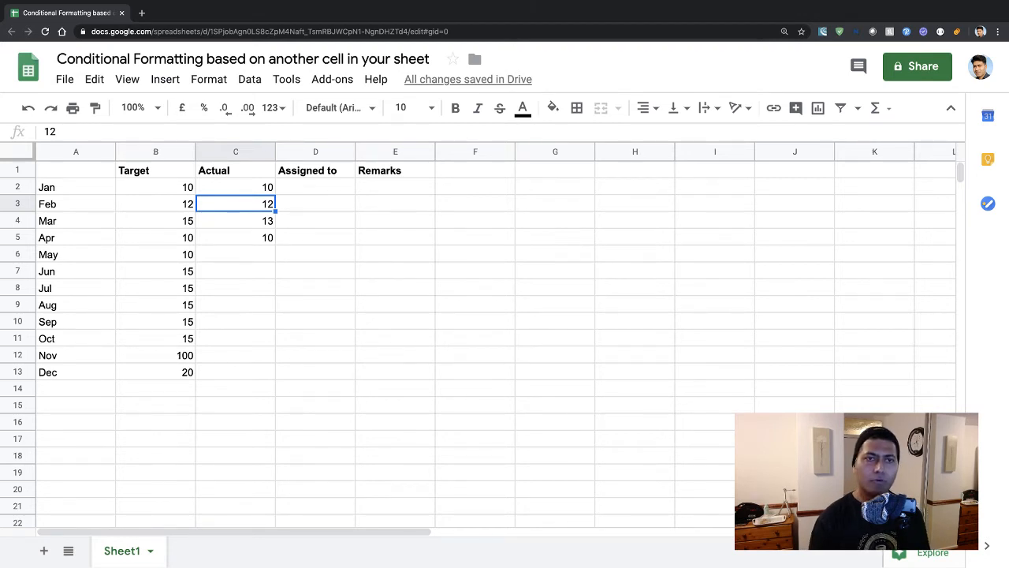
# Start a new conditional formatting rule for the whole Actual column
pyautogui.click(237, 152)
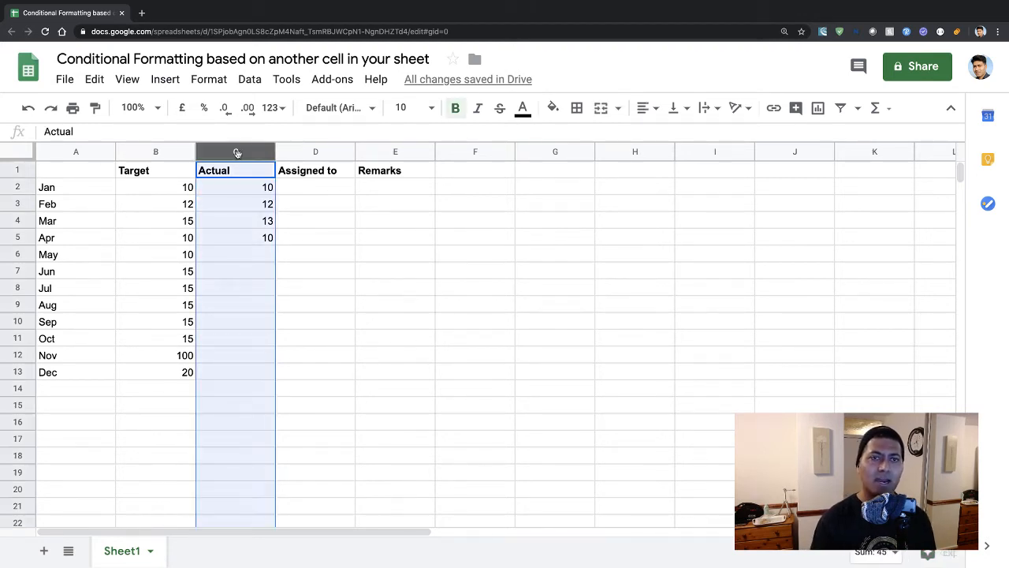
pyautogui.click(167, 82)
pyautogui.moveTo(194, 83)
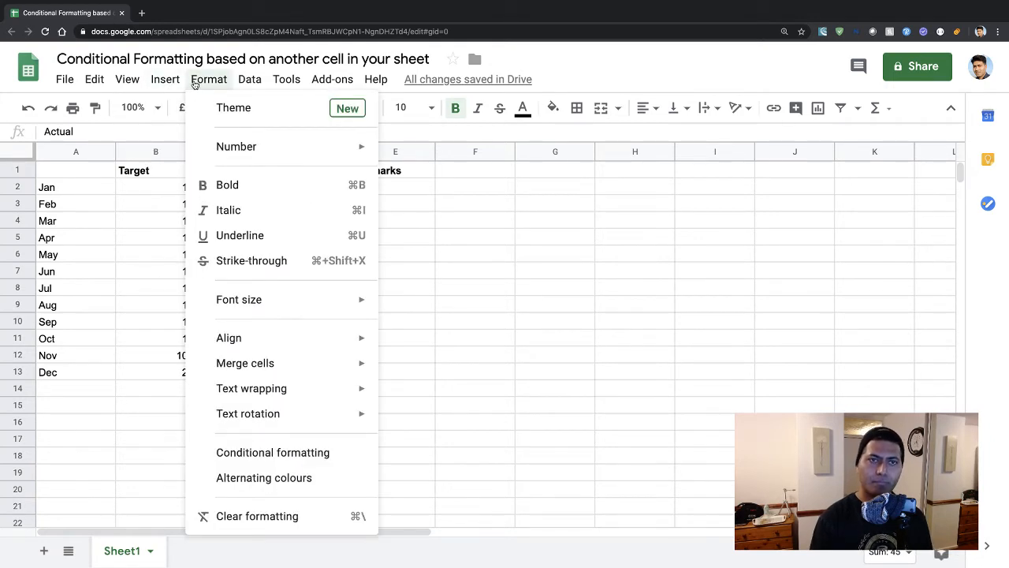
pyautogui.moveTo(244, 372)
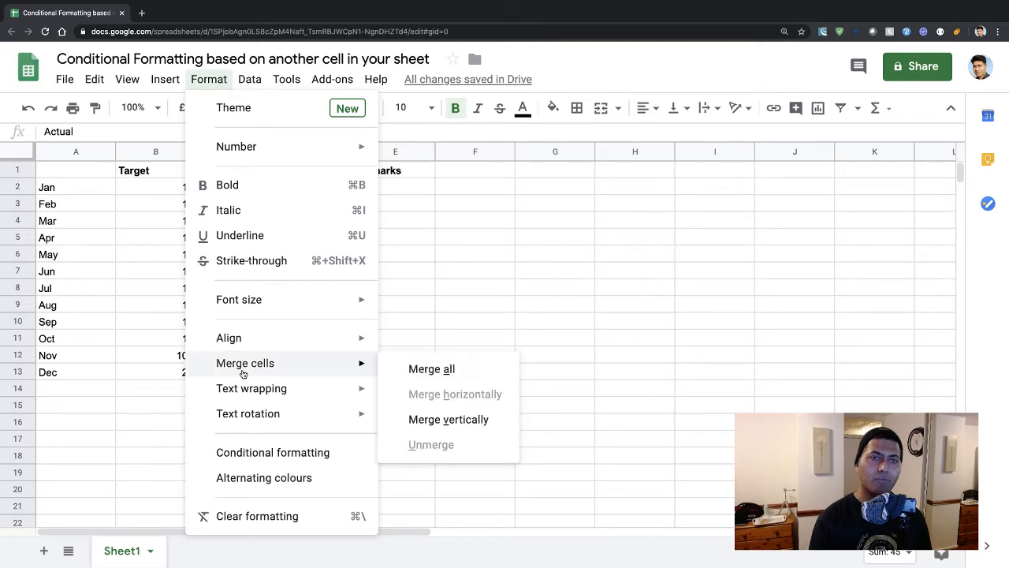
pyautogui.click(253, 453)
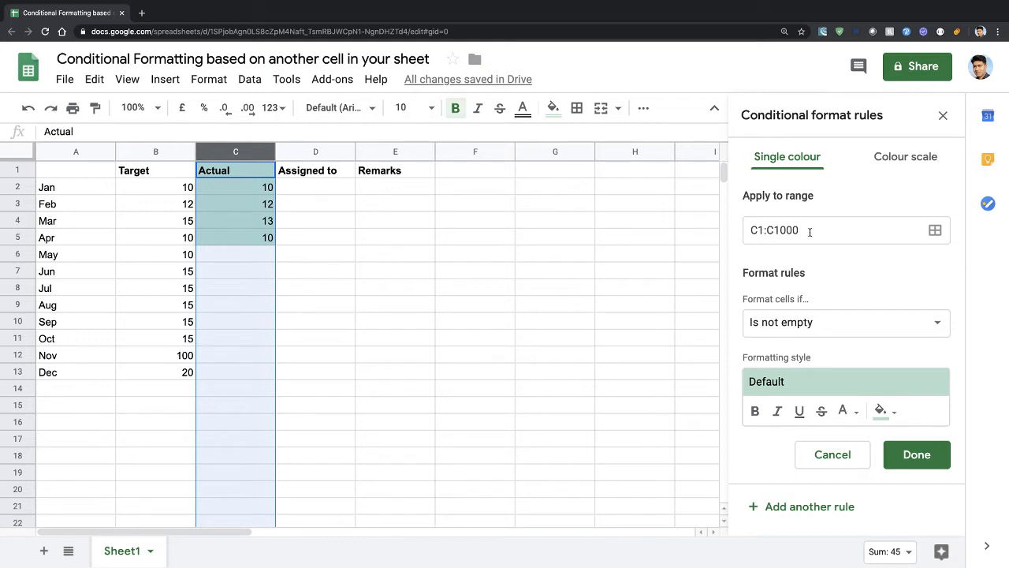
# Limit the rule's range to C2:C13
pyautogui.click(755, 229)
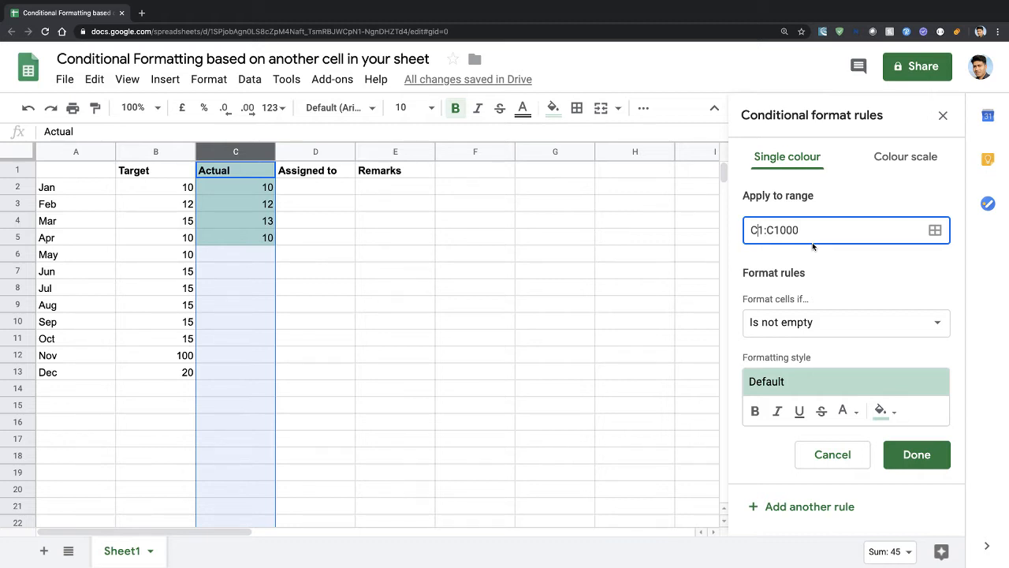
pyautogui.press('Delete')
pyautogui.write('2')
pyautogui.press('BackSpace')
pyautogui.press('BackSpace')
pyautogui.press('BackSpace')
pyautogui.press('BackSpace')
pyautogui.write('20')
pyautogui.press('BackSpace')
pyautogui.press('BackSpace')
pyautogui.write('13')
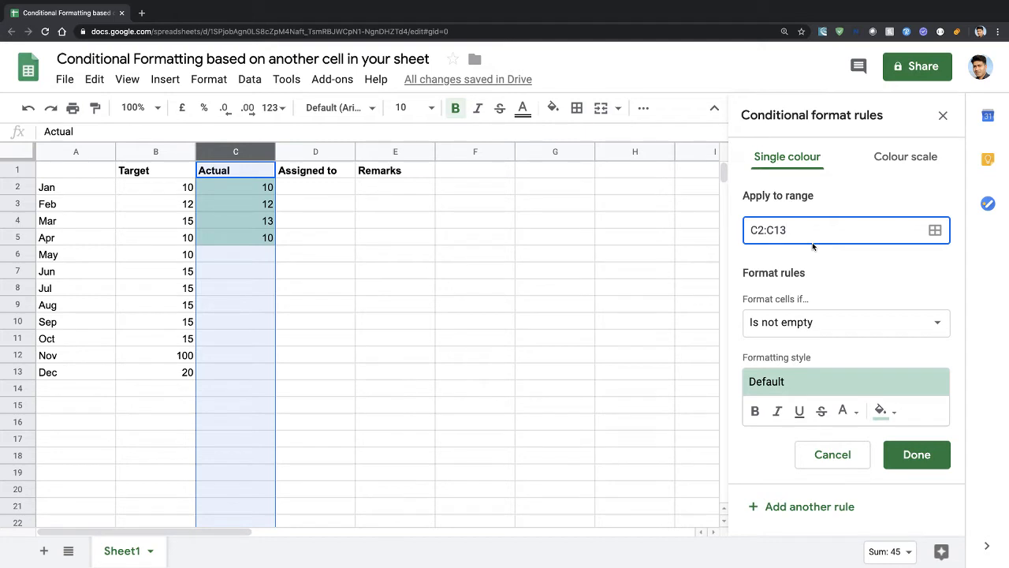
# Set the rule's condition to "Custom formula is"
pyautogui.click(818, 326)
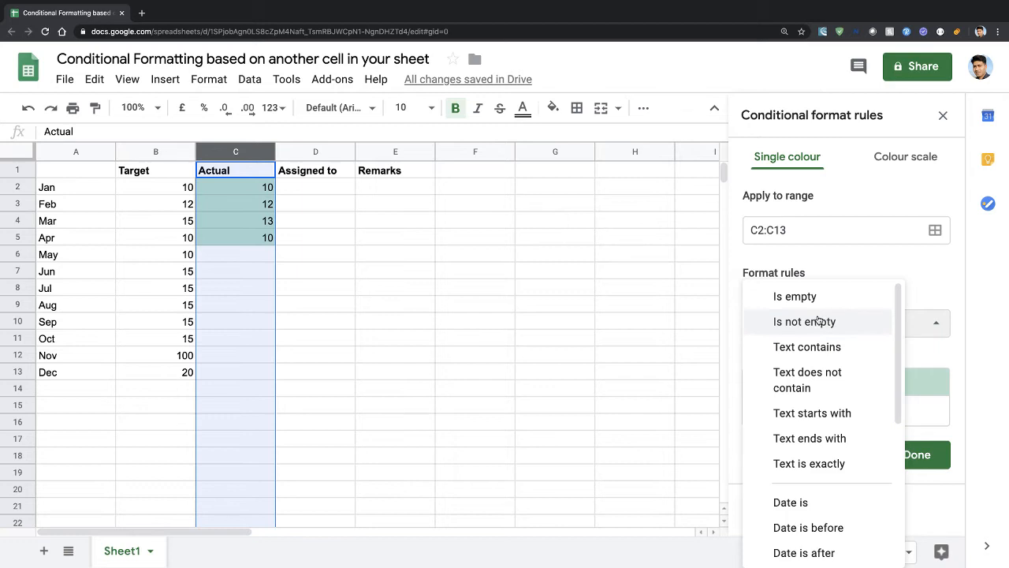
pyautogui.scroll(-1, 801, 331)
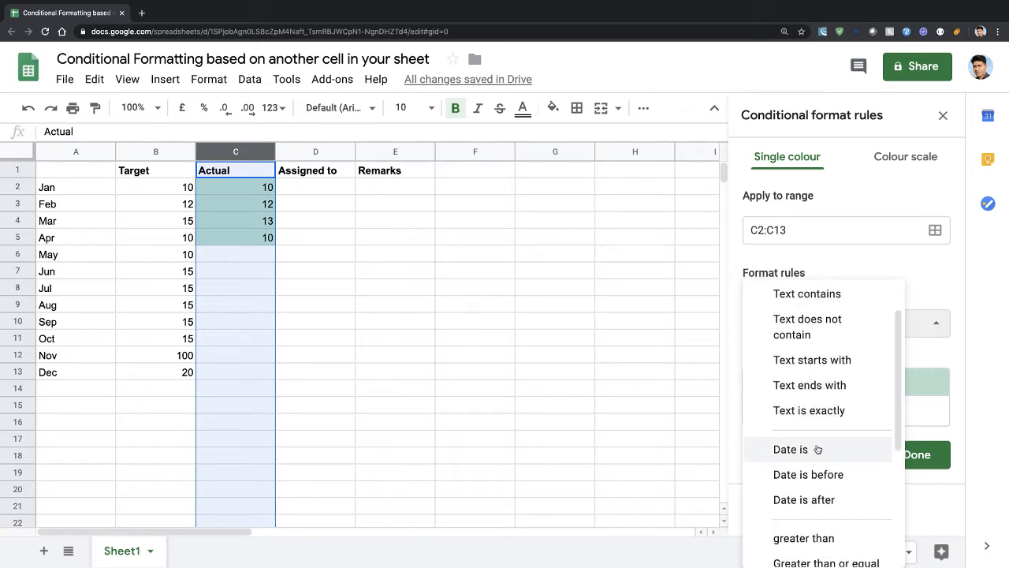
pyautogui.scroll(-3, 820, 449)
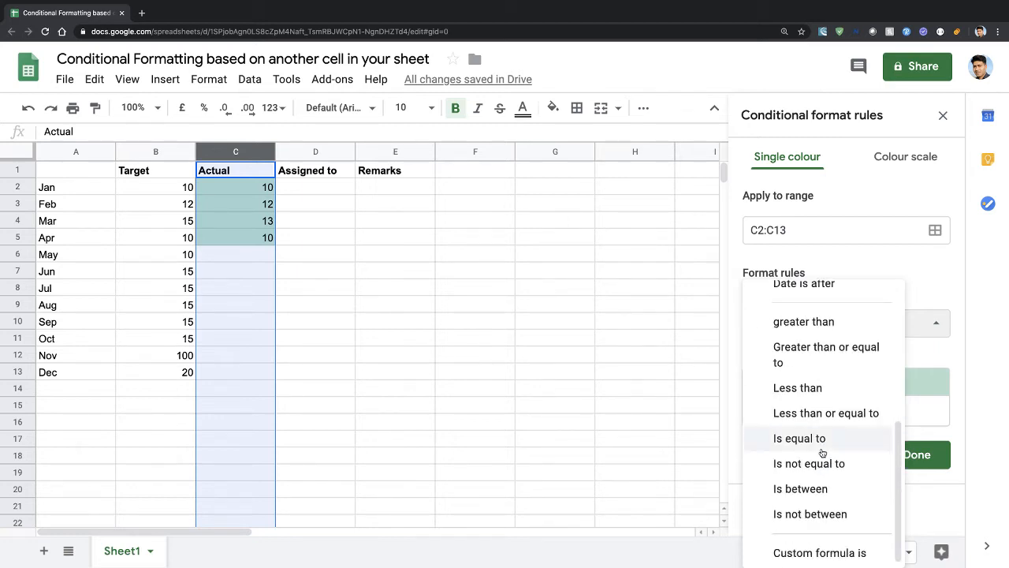
pyautogui.scroll(2, 820, 449)
pyautogui.scroll(-2, 818, 448)
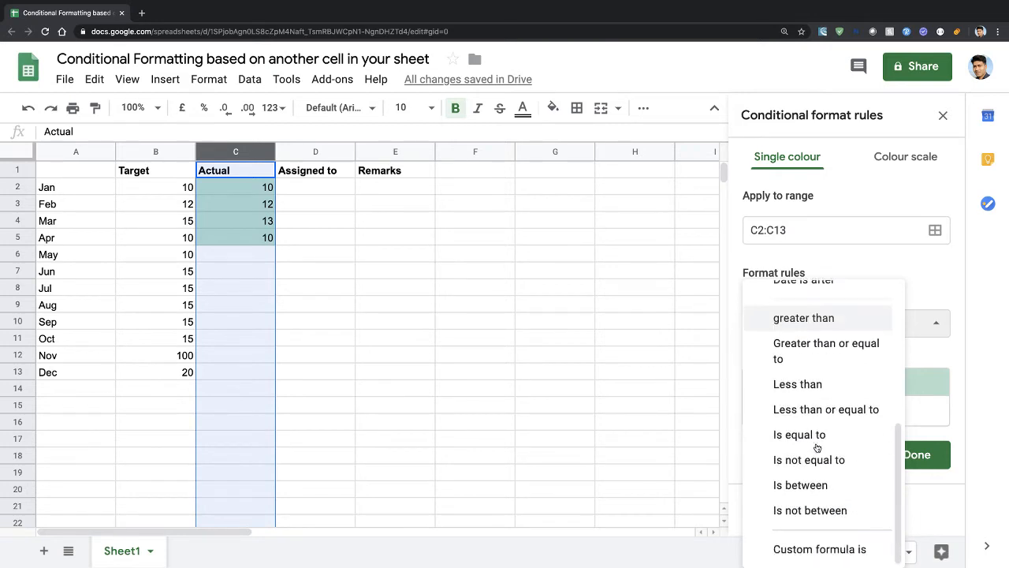
pyautogui.click(809, 549)
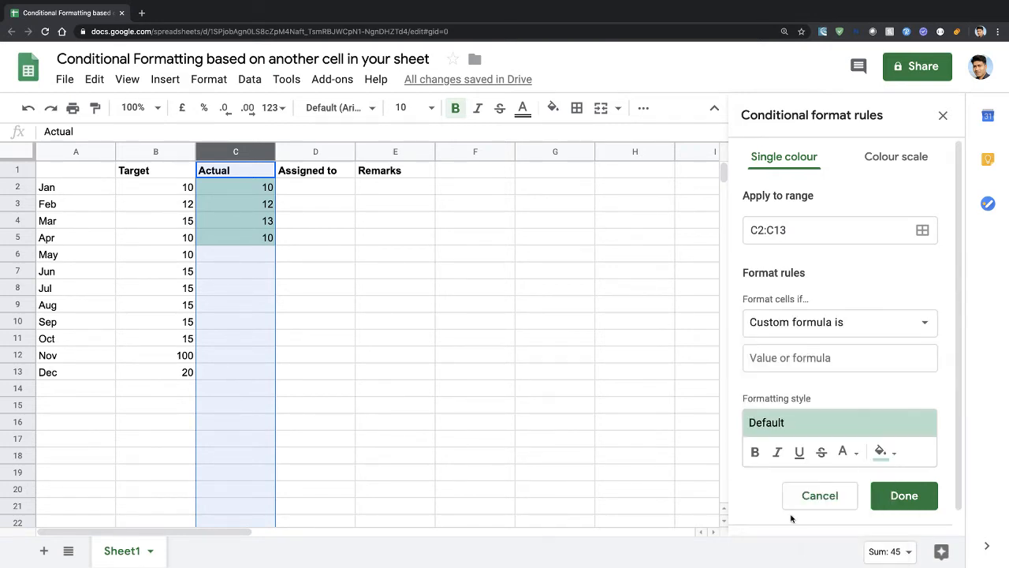
# Enter =C2<B2 as the rule's formula so Actual values below the target are formatted
pyautogui.click(826, 356)
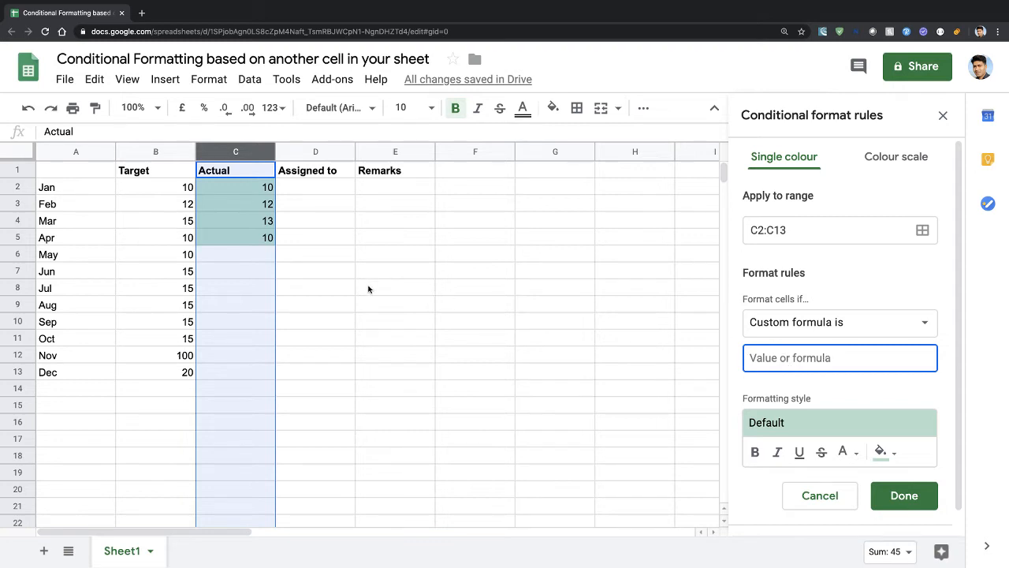
pyautogui.click(249, 190)
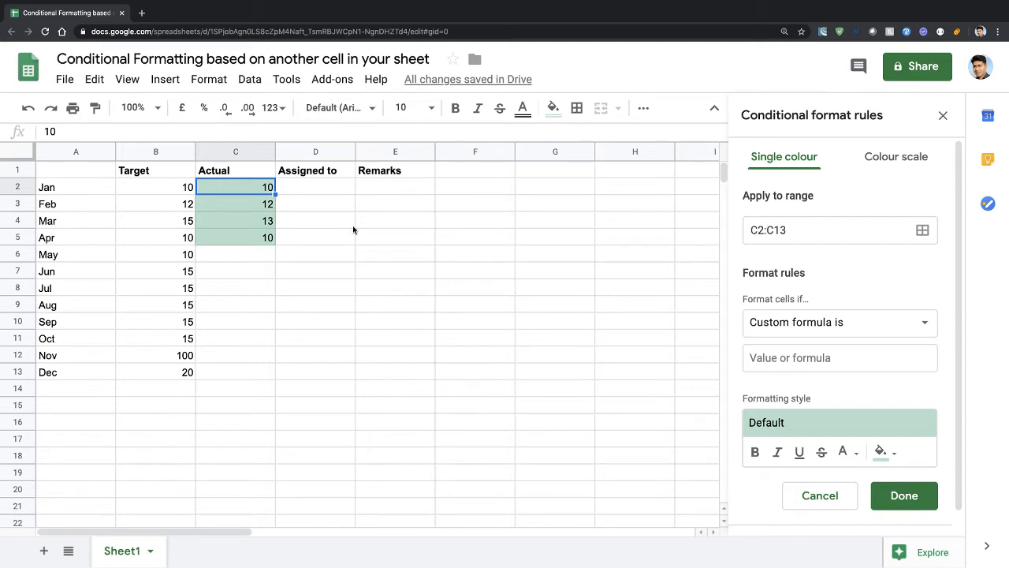
pyautogui.click(838, 357)
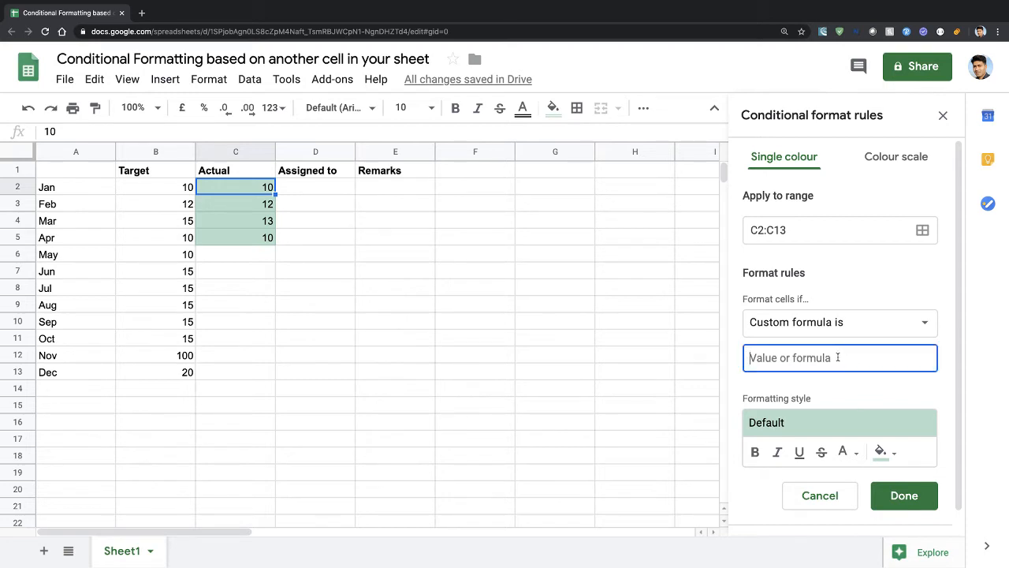
pyautogui.write('=')
pyautogui.write('C2<')
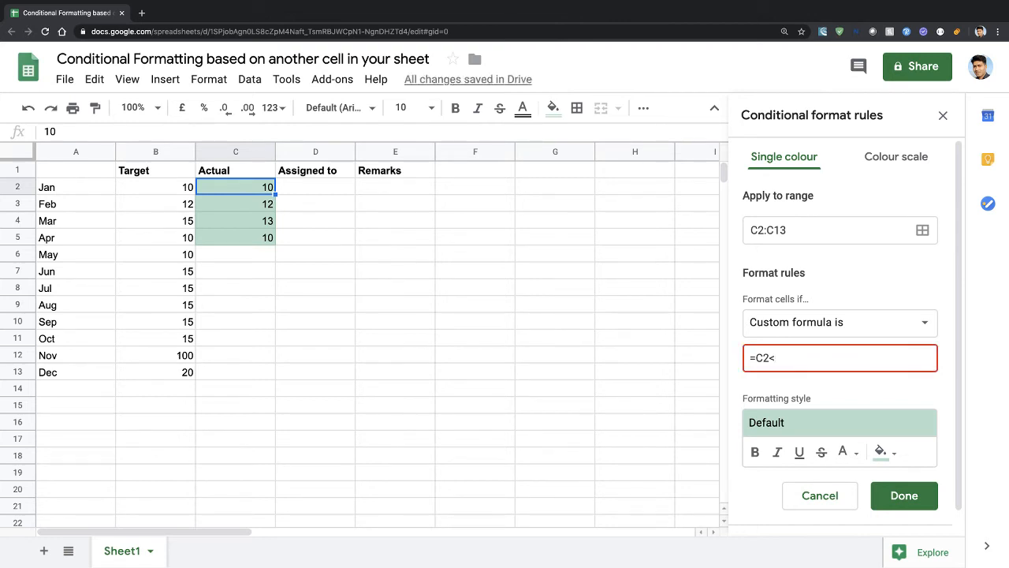
pyautogui.write('B2')
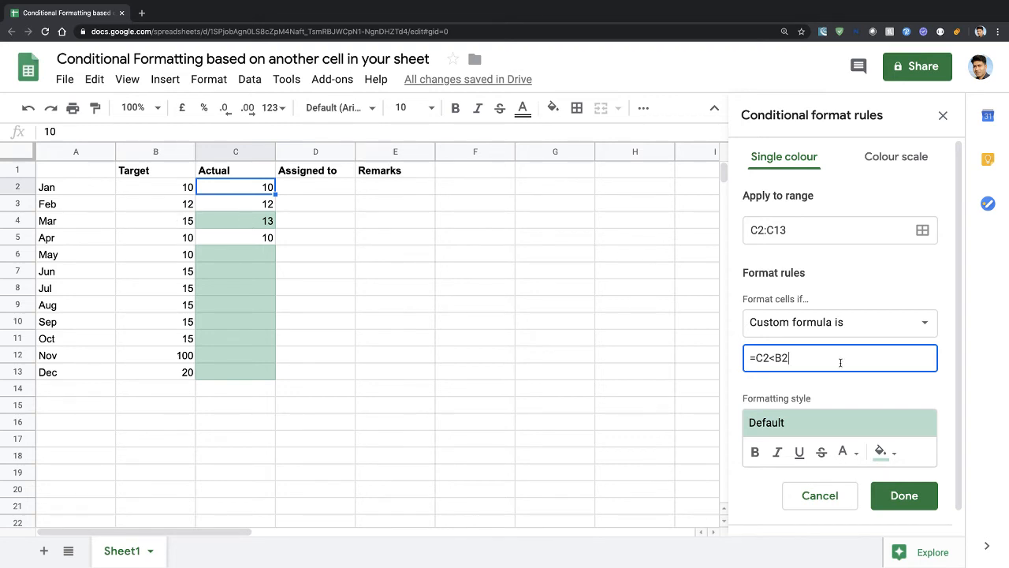
# Give the rule a light red fill colour and save it
pyautogui.scroll(-1, 840, 362)
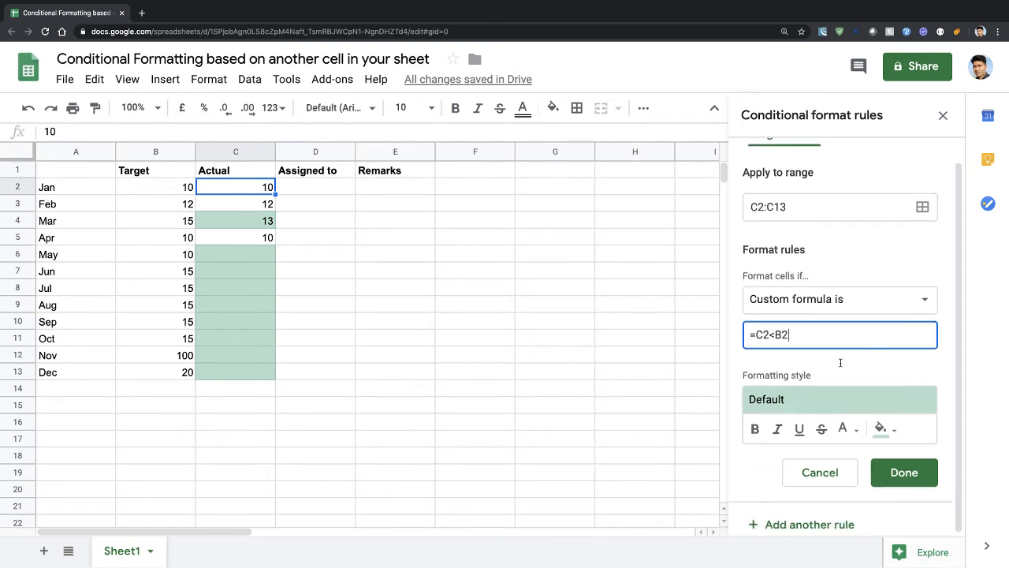
pyautogui.click(883, 430)
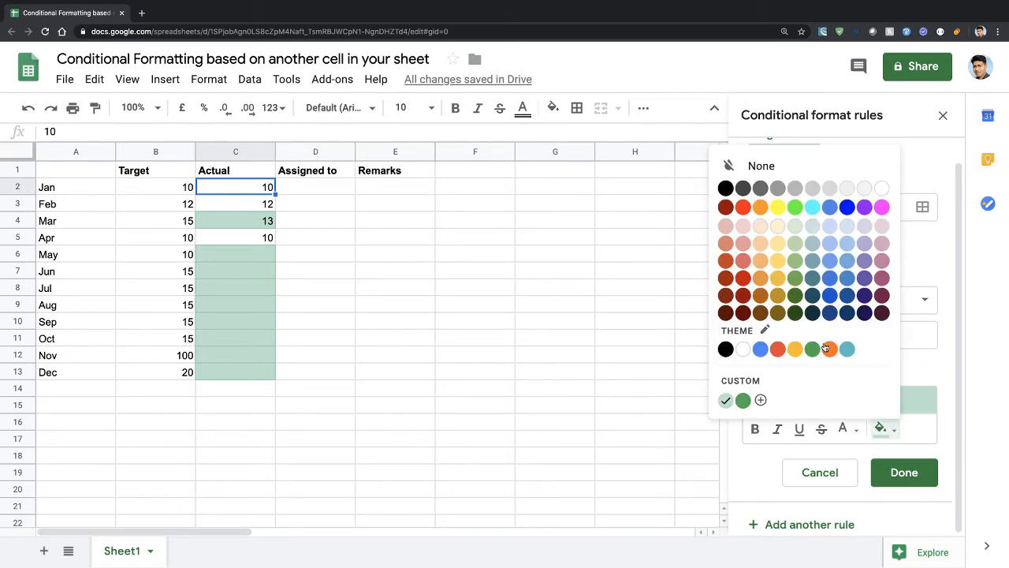
pyautogui.click(743, 260)
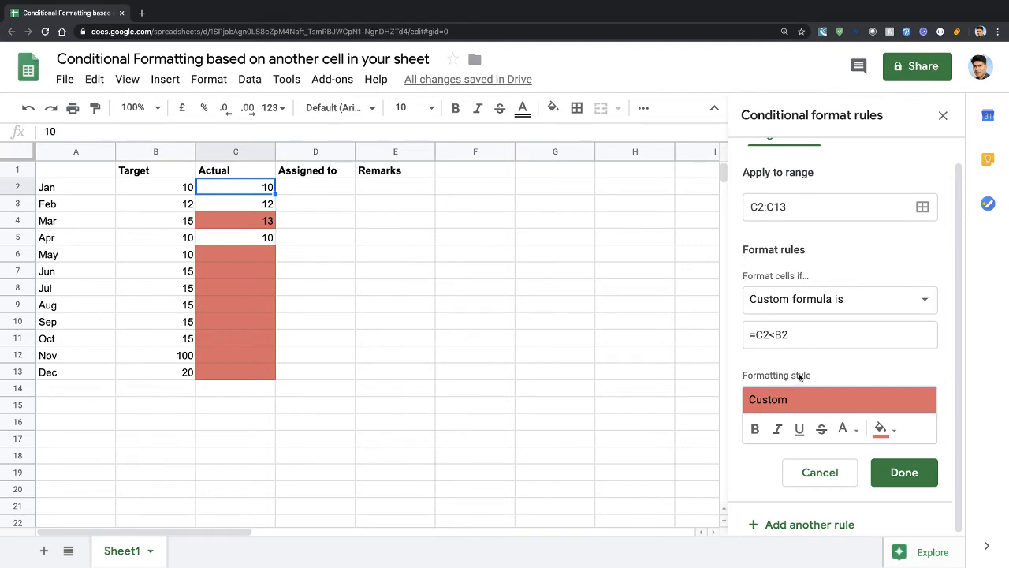
pyautogui.click(901, 473)
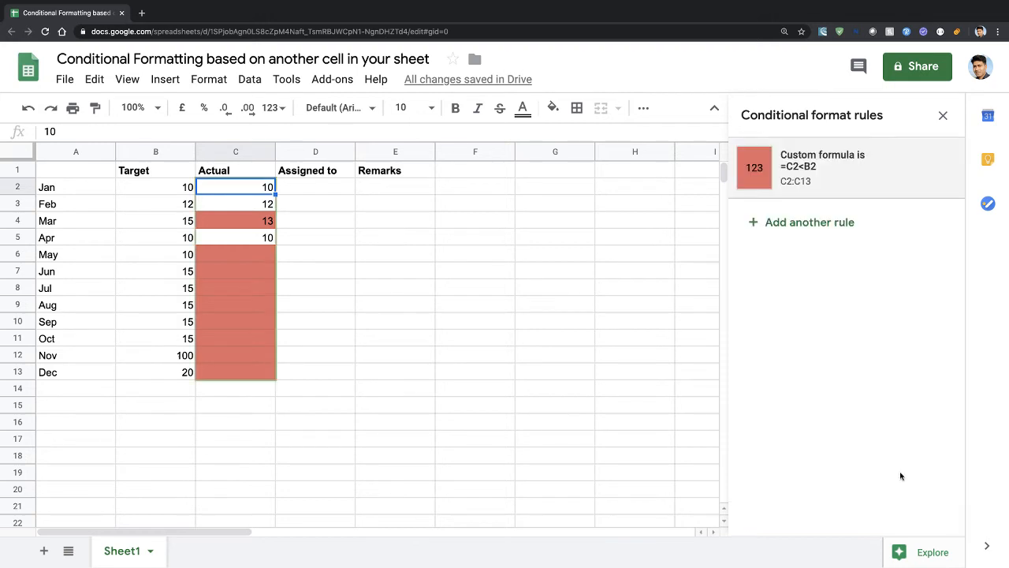
pyautogui.click(319, 225)
pyautogui.click(260, 193)
pyautogui.click(227, 205)
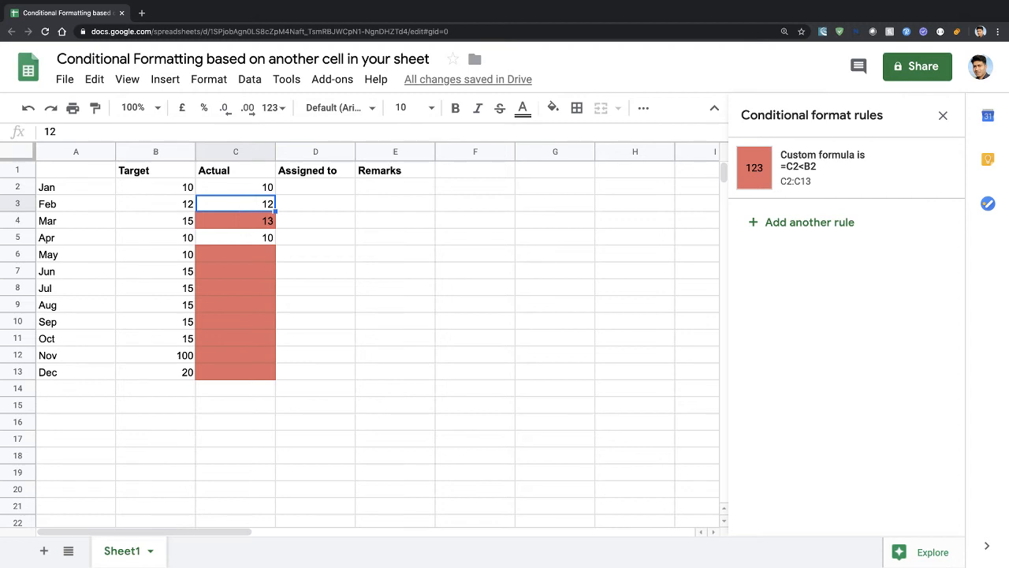
pyautogui.press('Down')
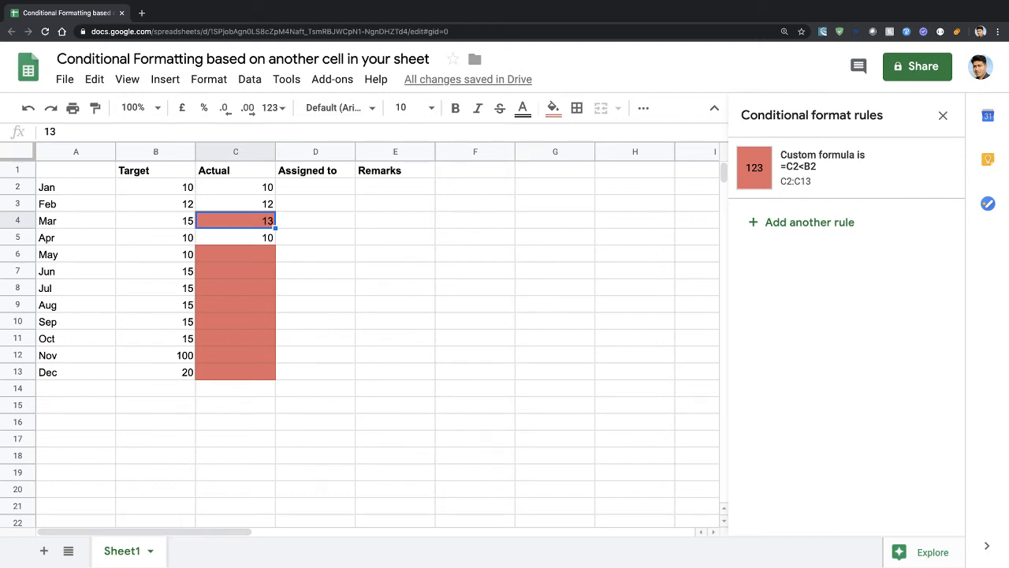
pyautogui.hotkey('shift', 'space')
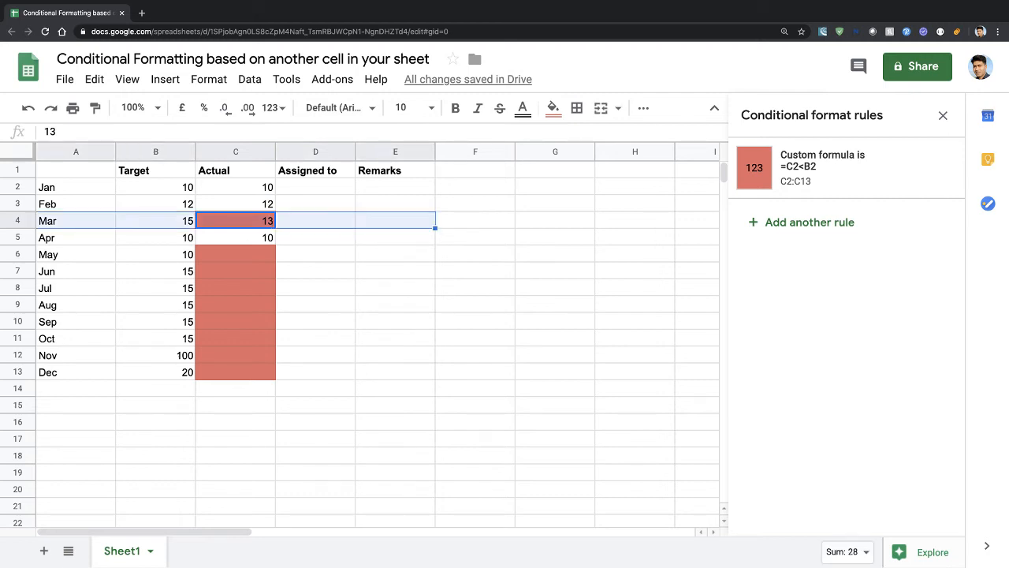
pyautogui.press('Right')
pyautogui.press('Left')
pyautogui.press('Right')
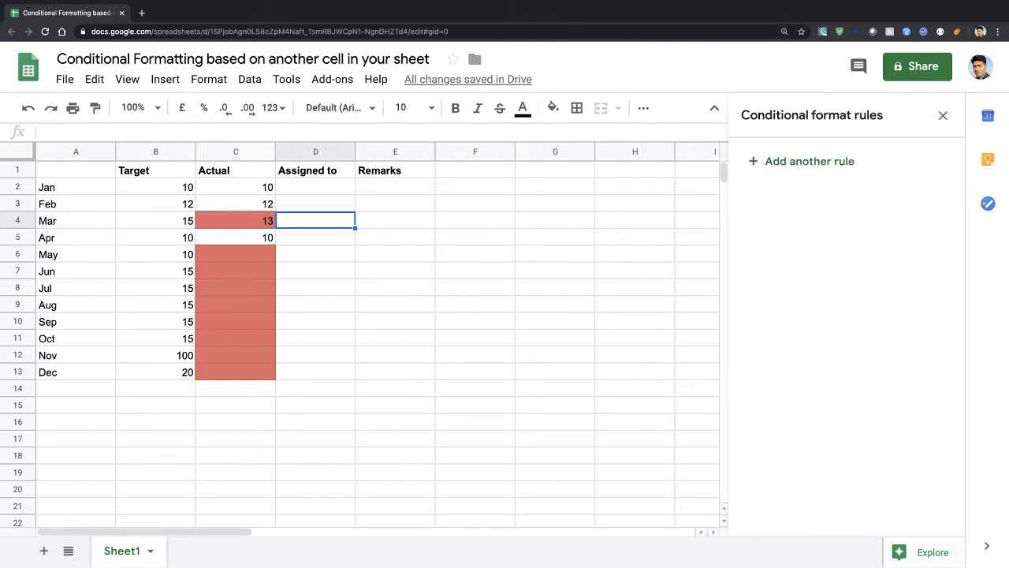
pyautogui.press('Left')
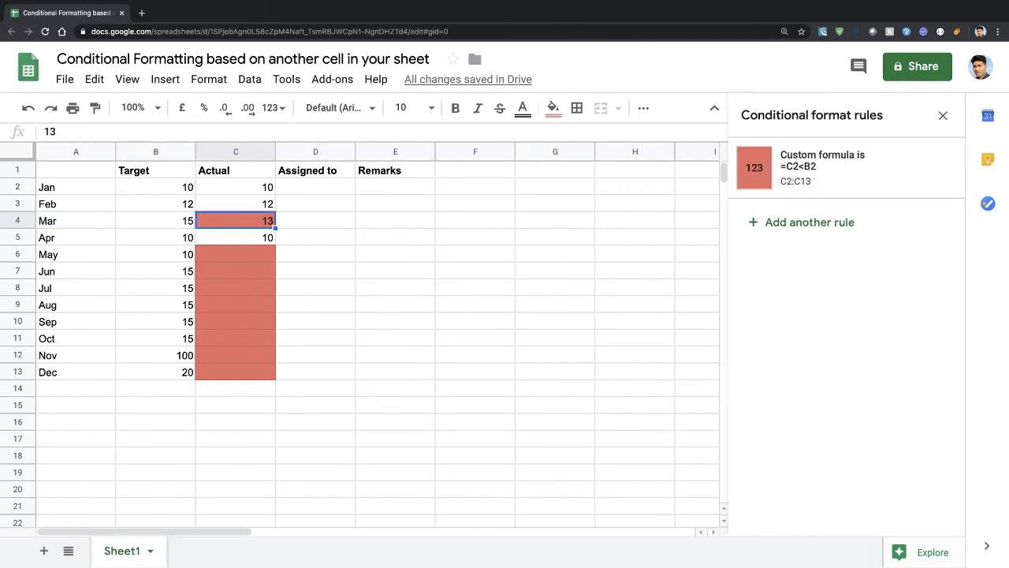
# Extend the existing conditional formatting rule's range to C2:E13 so it also covers the Assigned to and Remarks columns
pyautogui.click(803, 170)
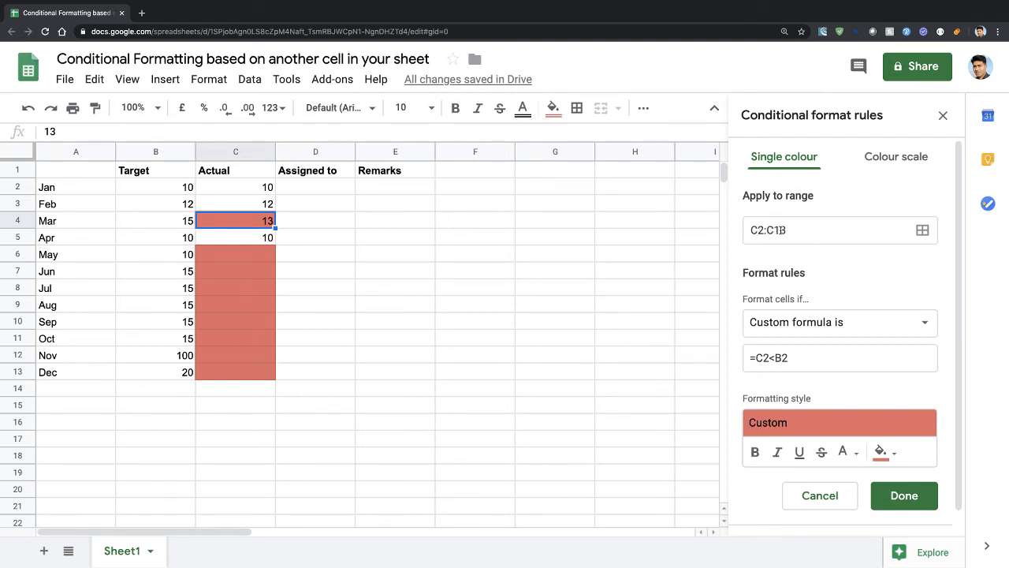
pyautogui.click(385, 378)
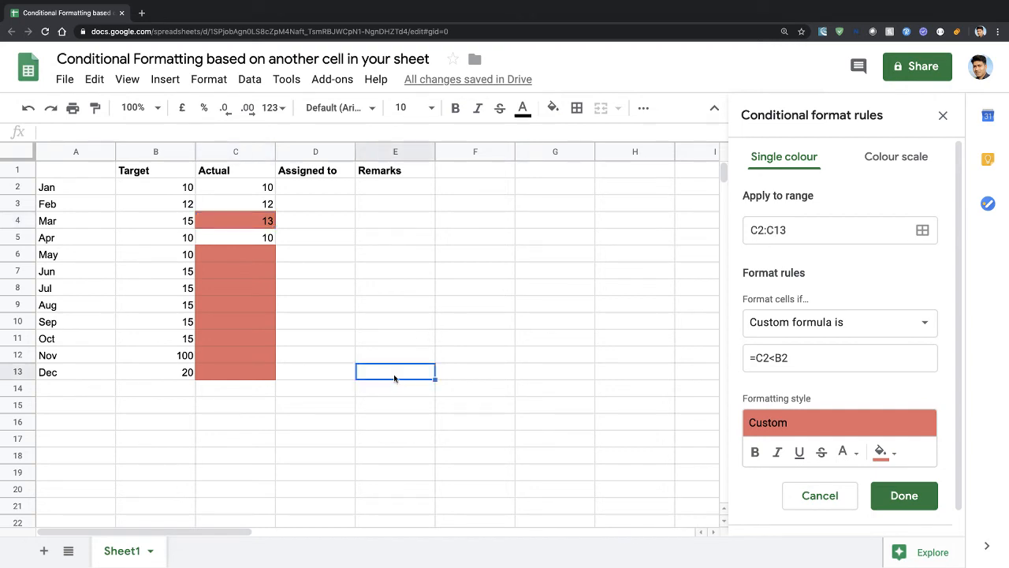
pyautogui.click(774, 229)
pyautogui.press('BackSpace')
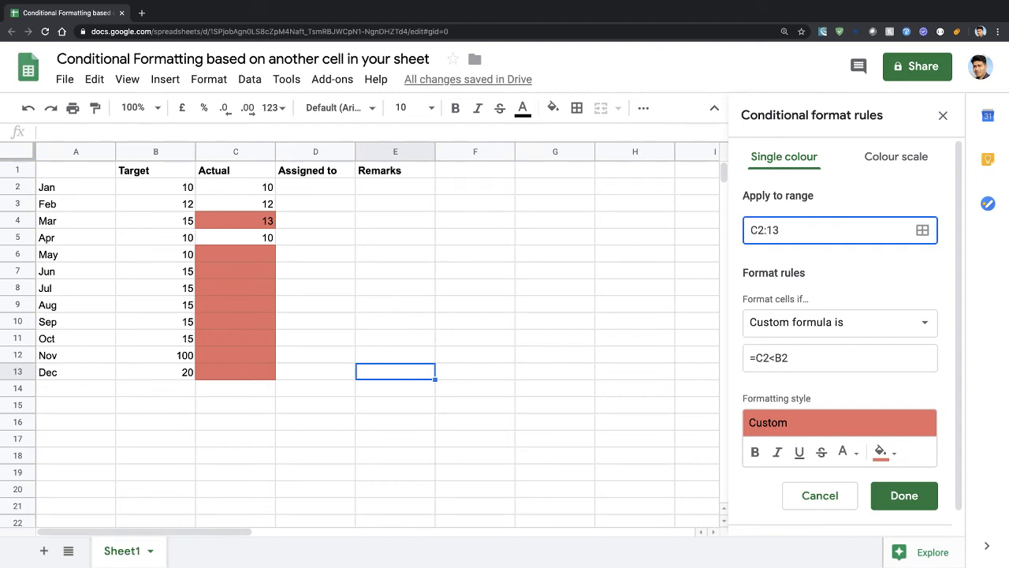
pyautogui.write('E')
pyautogui.click(843, 287)
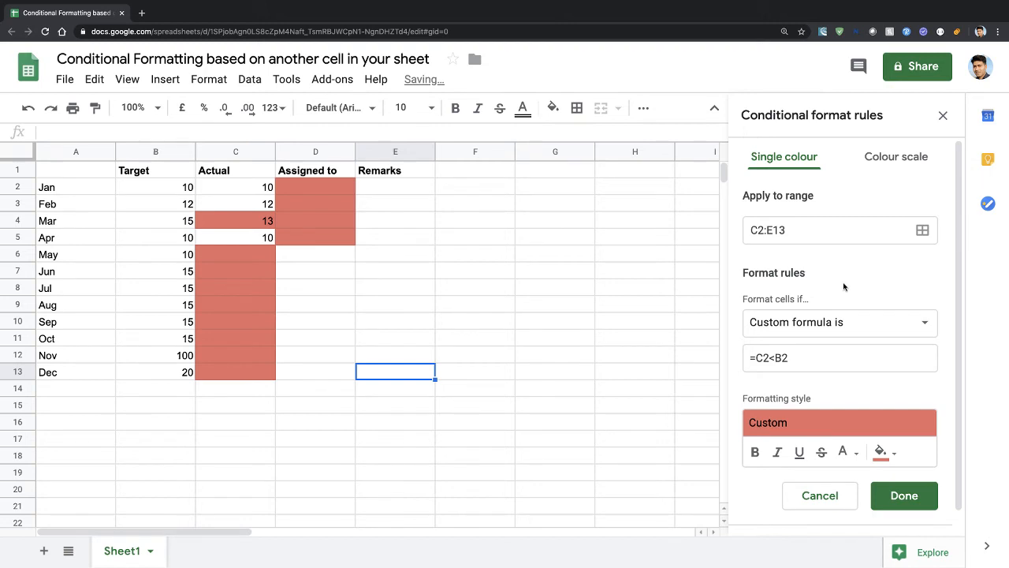
# Examine how the relative references in the rule's formula apply to the Actual and Assigned to cells of the first months
pyautogui.scroll(-1, 762, 345)
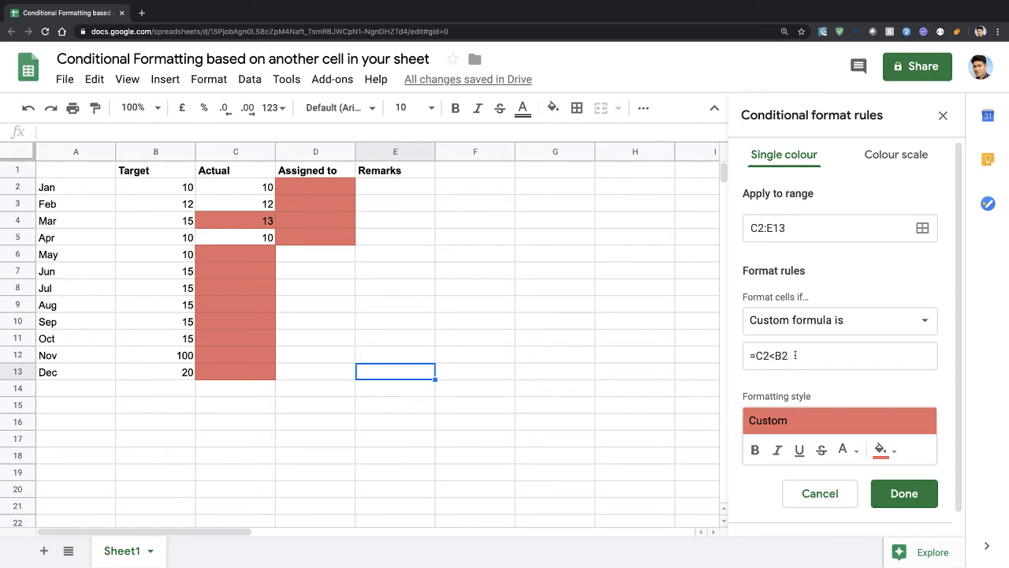
pyautogui.click(765, 356)
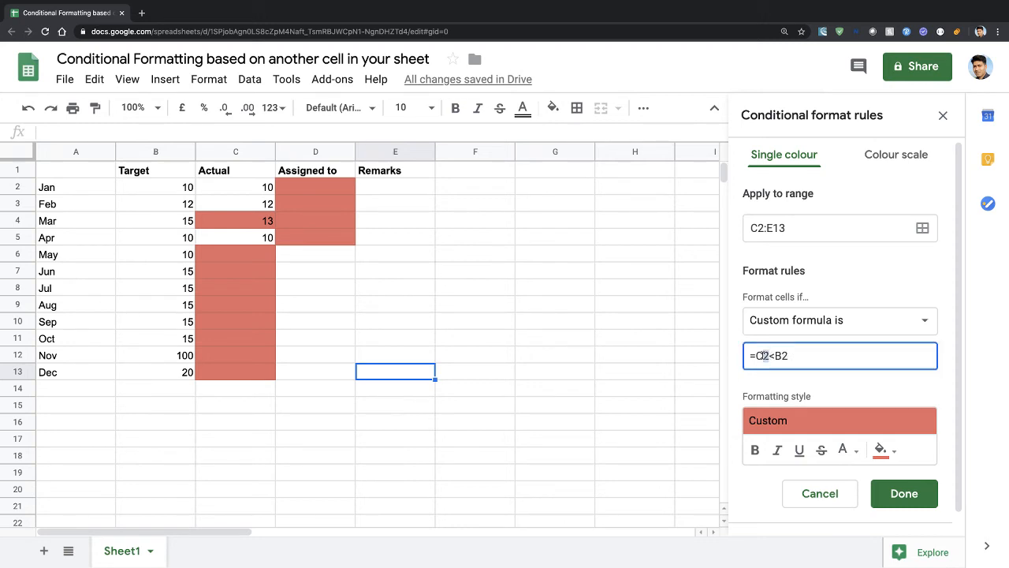
pyautogui.moveTo(763, 355); pyautogui.dragTo(758, 356)
pyautogui.click(764, 355)
pyautogui.moveTo(763, 356); pyautogui.dragTo(755, 356)
pyautogui.click(768, 356)
pyautogui.click(246, 191)
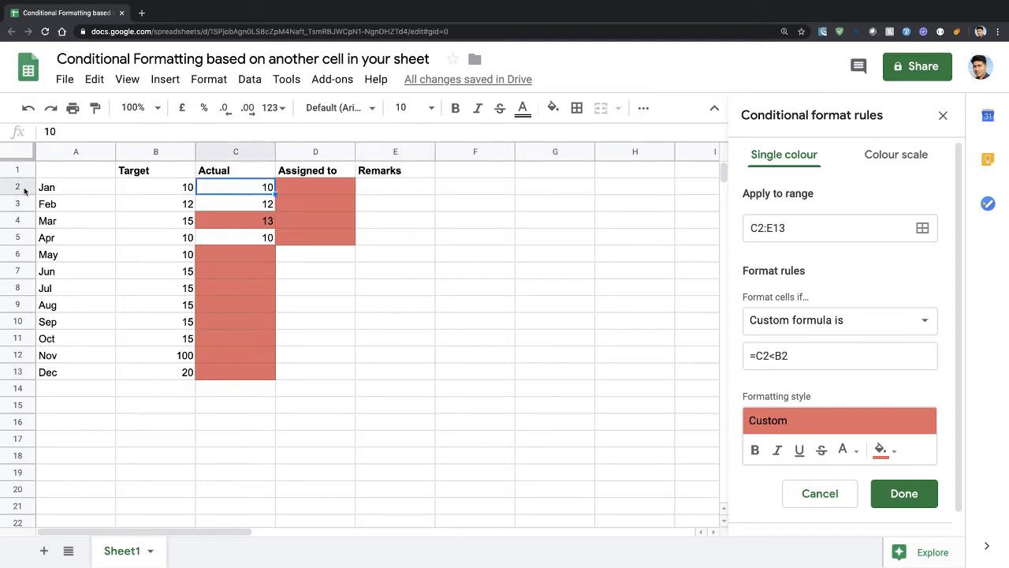
pyautogui.click(249, 207)
pyautogui.click(245, 221)
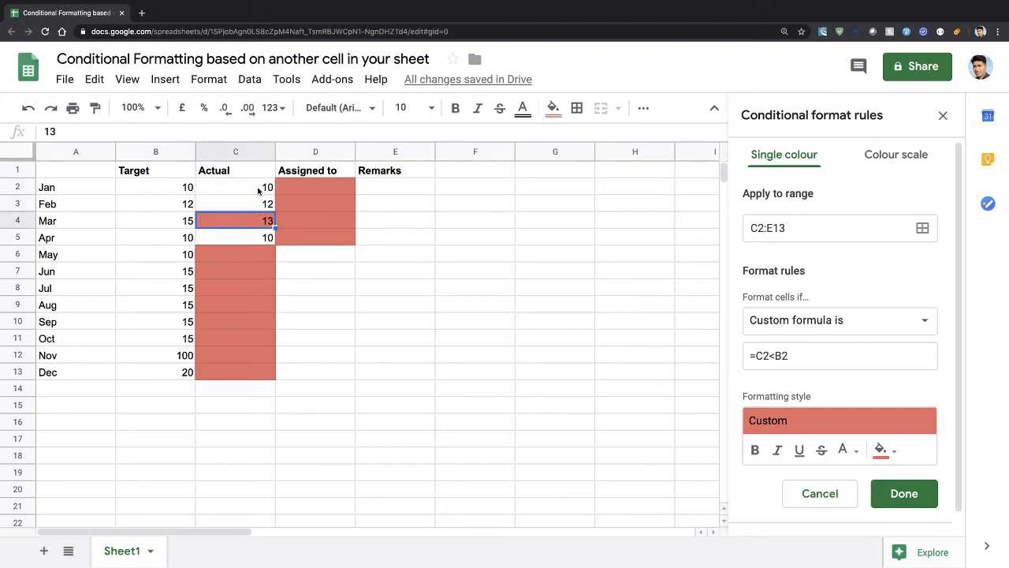
pyautogui.click(295, 188)
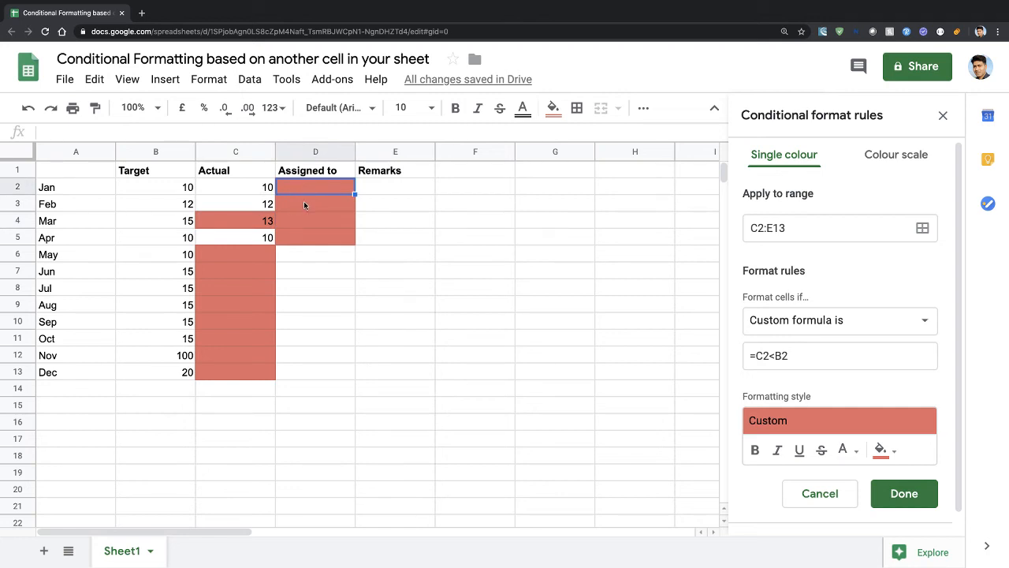
pyautogui.click(304, 202)
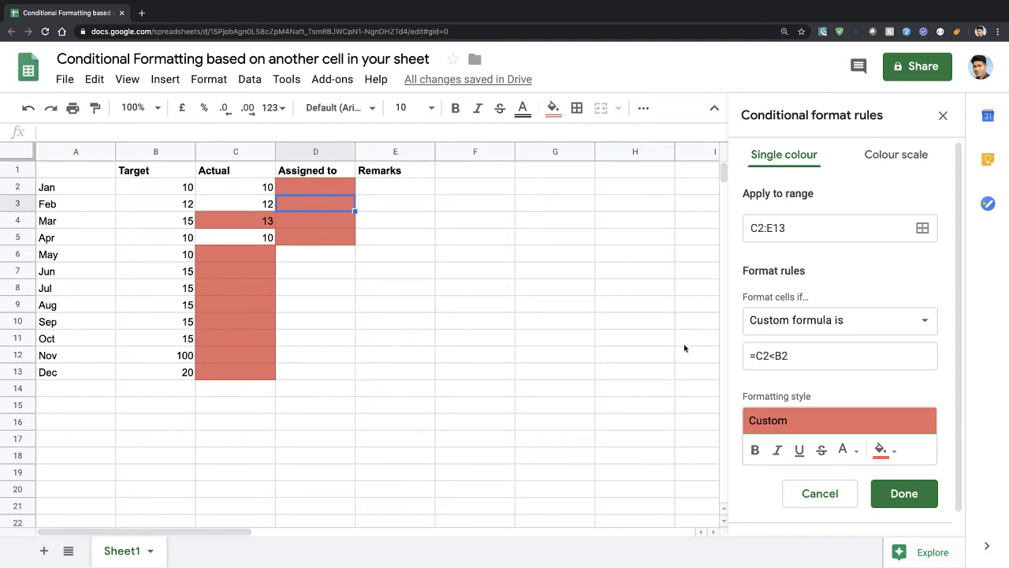
# Lock the column references by changing the rule's formula to =$C2<$B2, and save the rule
pyautogui.click(765, 354)
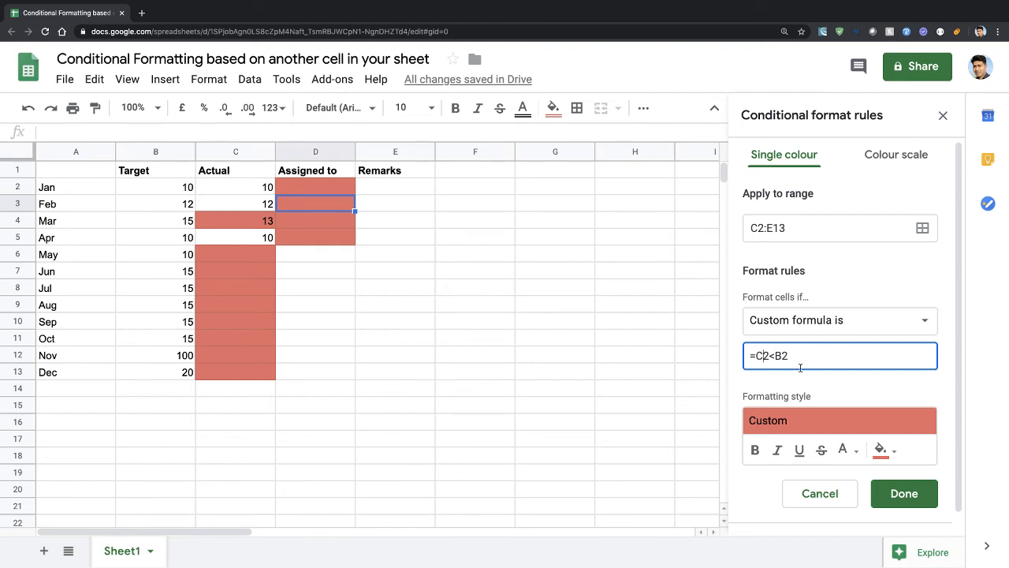
pyautogui.press('Left')
pyautogui.write('$')
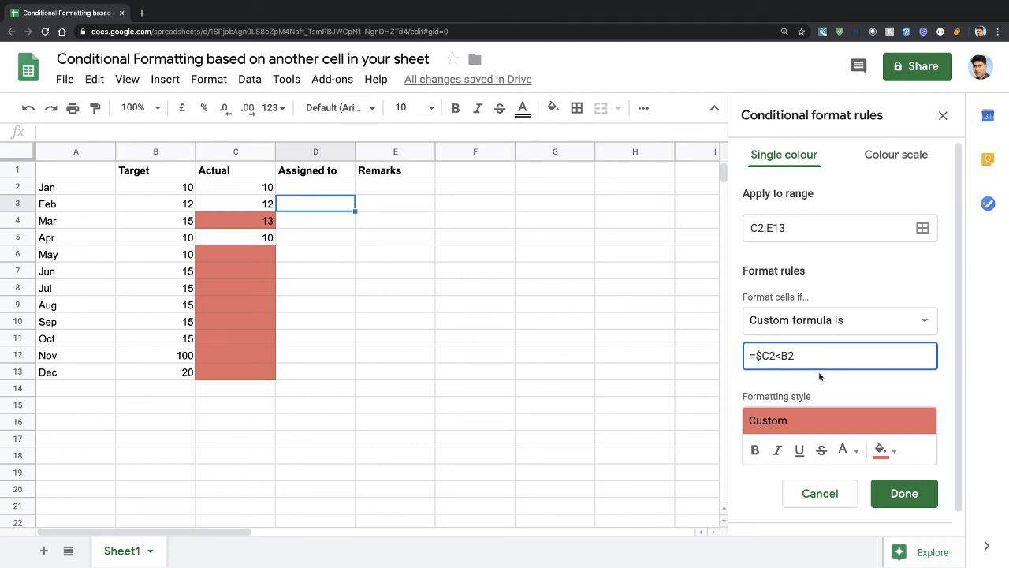
pyautogui.write('$')
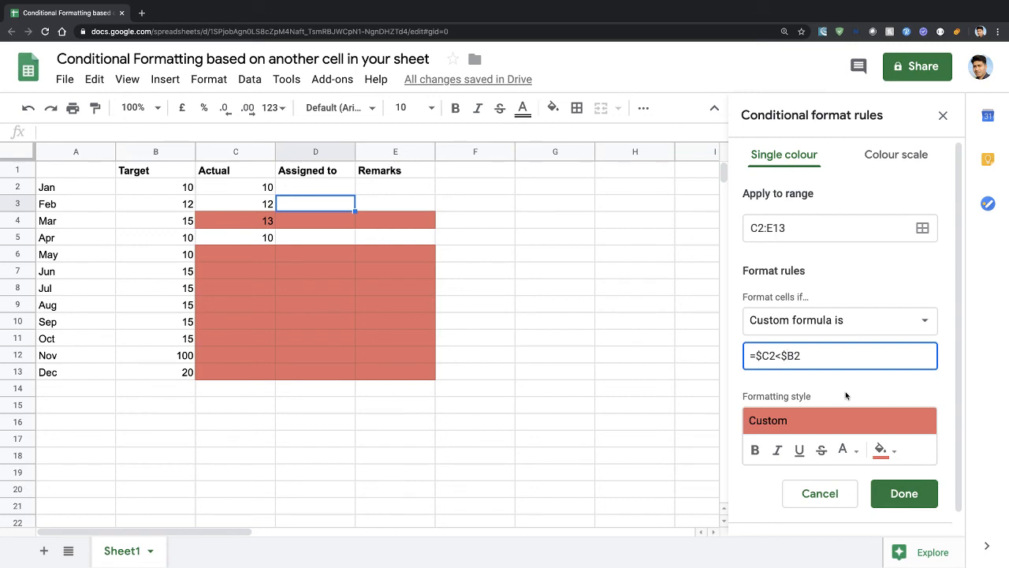
pyautogui.click(899, 494)
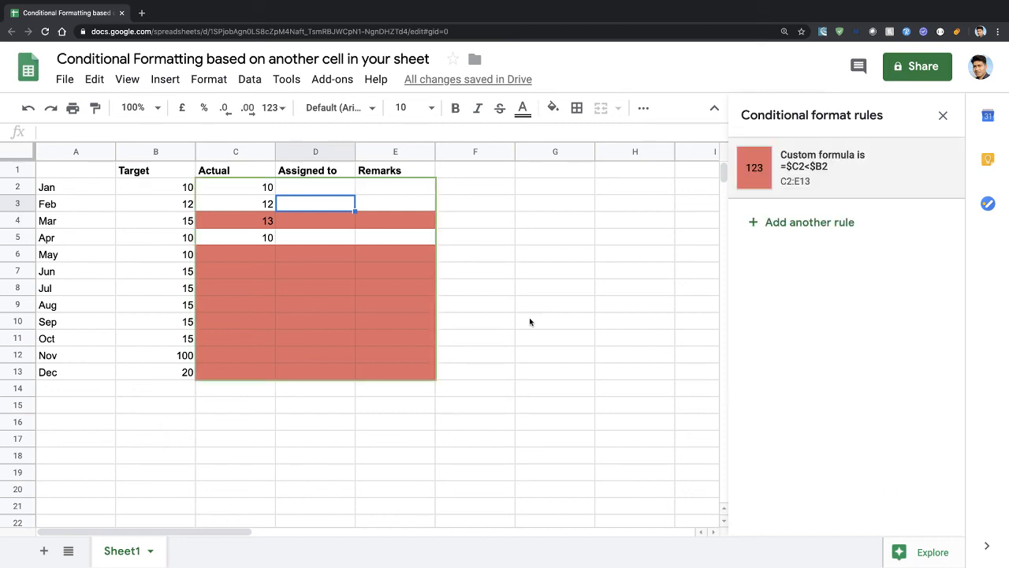
# Reopen the rule and try fully absolute references with the formula =$C$2<$B$2
pyautogui.click(813, 175)
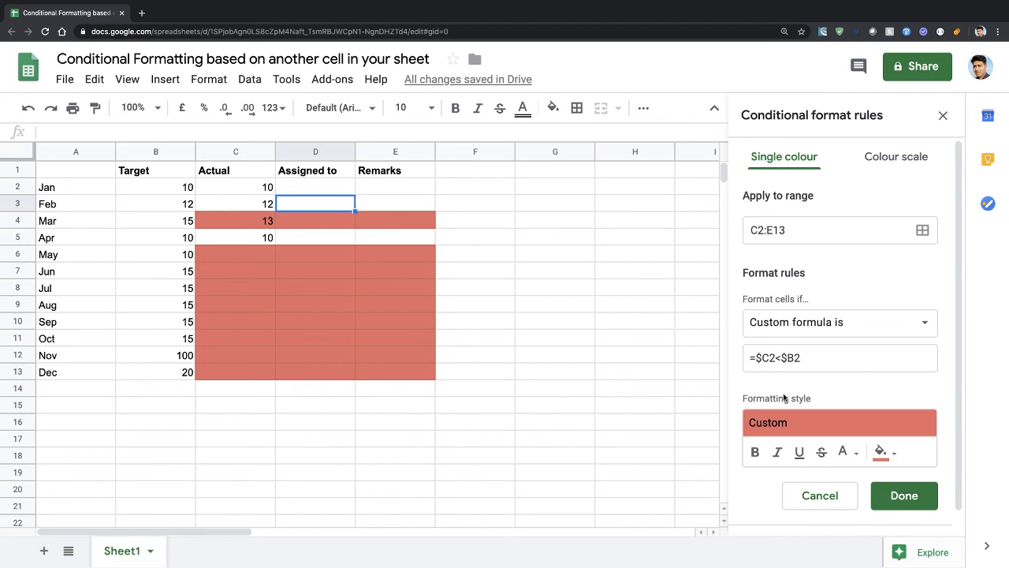
pyautogui.click(795, 358)
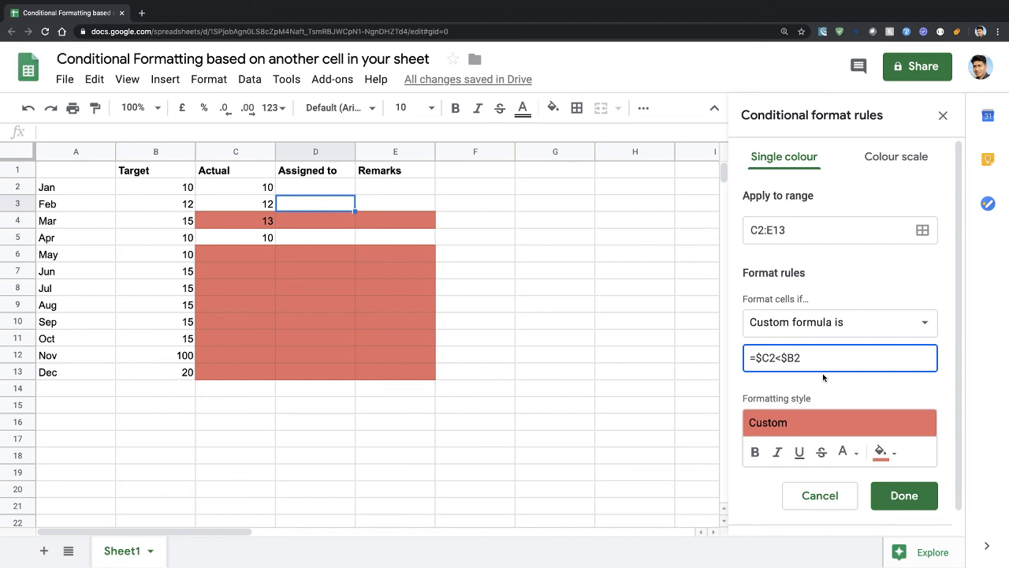
pyautogui.click(777, 358)
pyautogui.press('Delete')
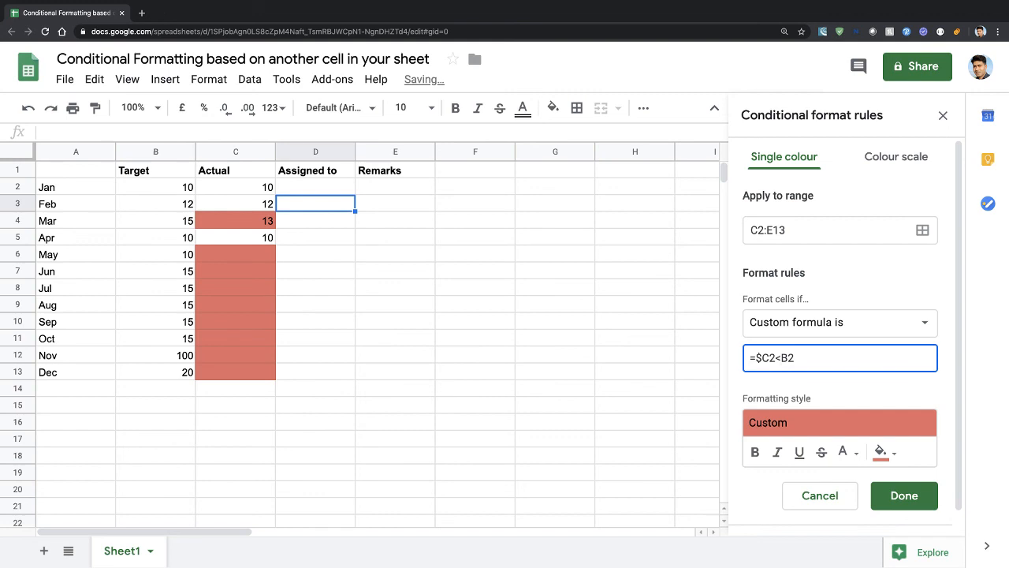
pyautogui.write('$C')
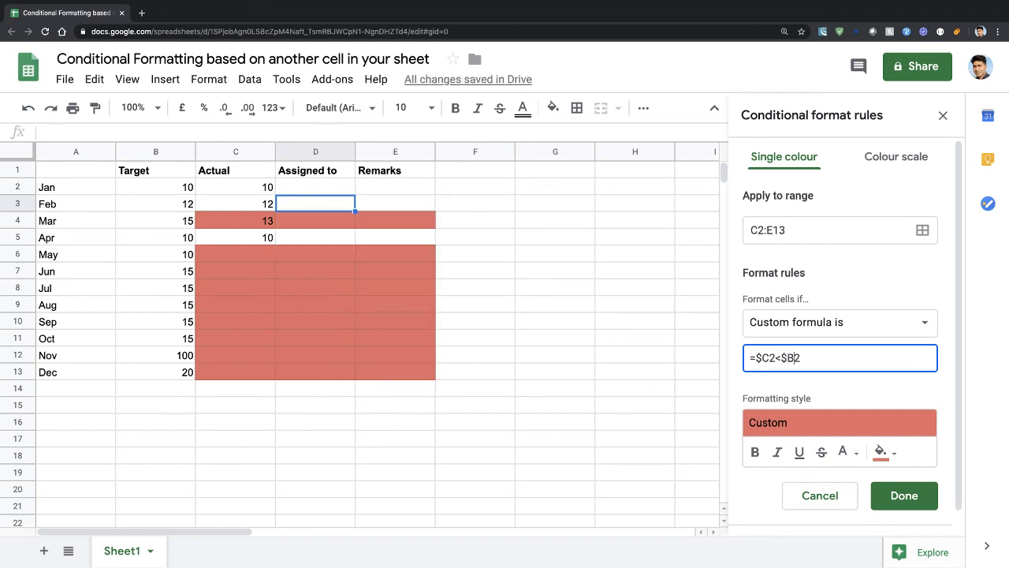
pyautogui.write('$2<')
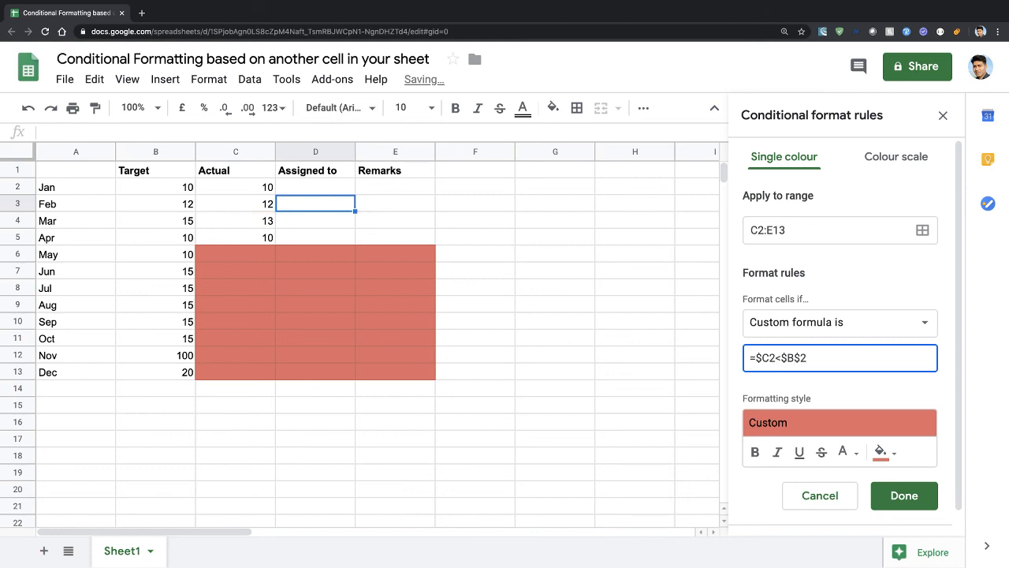
pyautogui.write('$')
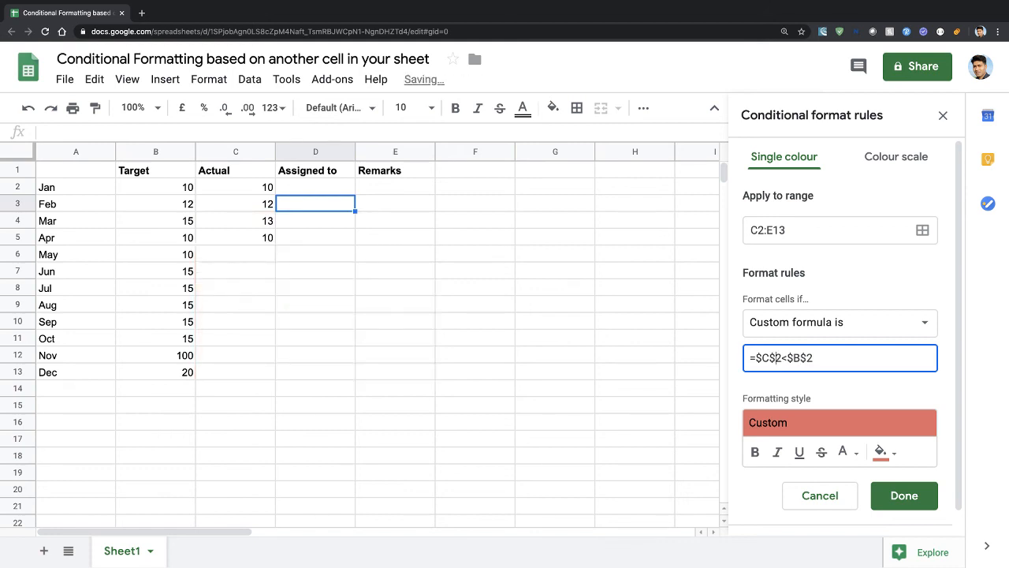
# Remove the row locks to restore the formula =$C2<$B2, and save the rule
pyautogui.press('BackSpace')
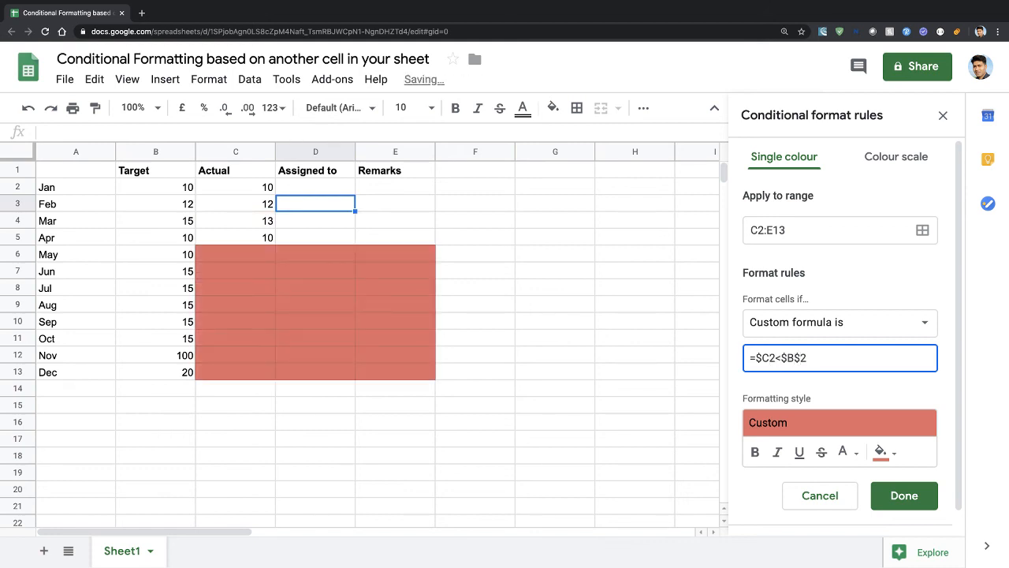
pyautogui.press('BackSpace')
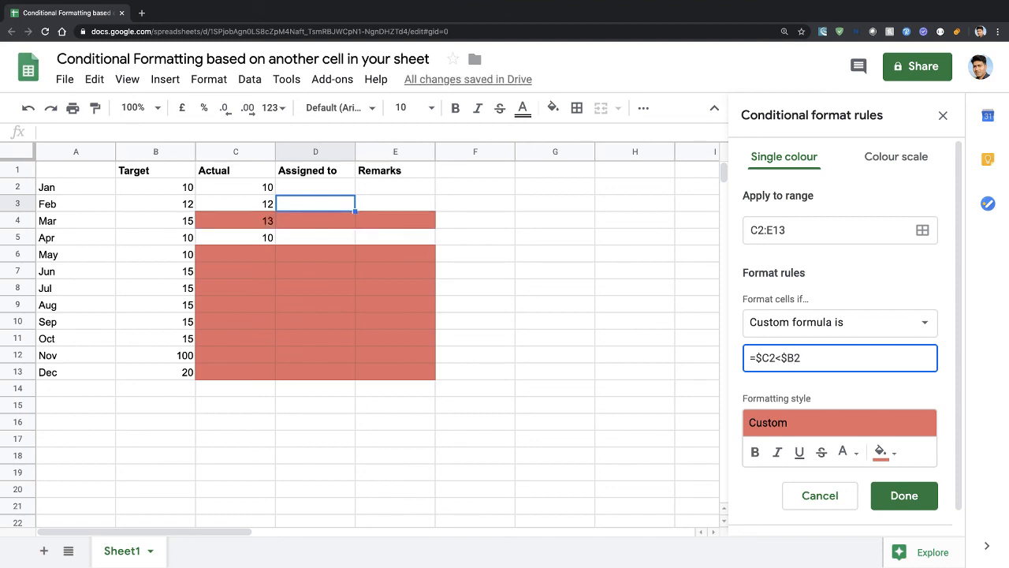
pyautogui.click(902, 495)
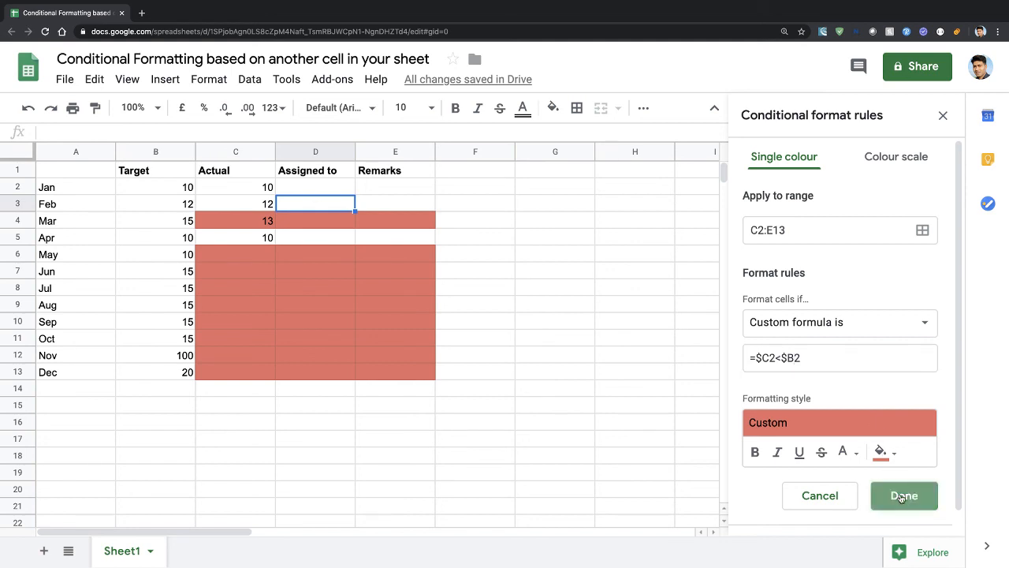
pyautogui.click(523, 305)
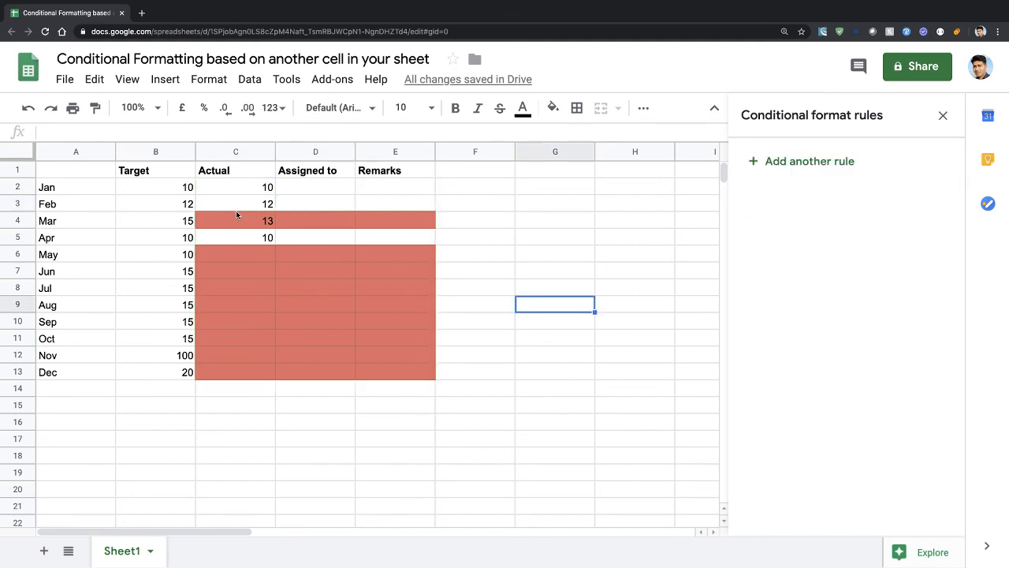